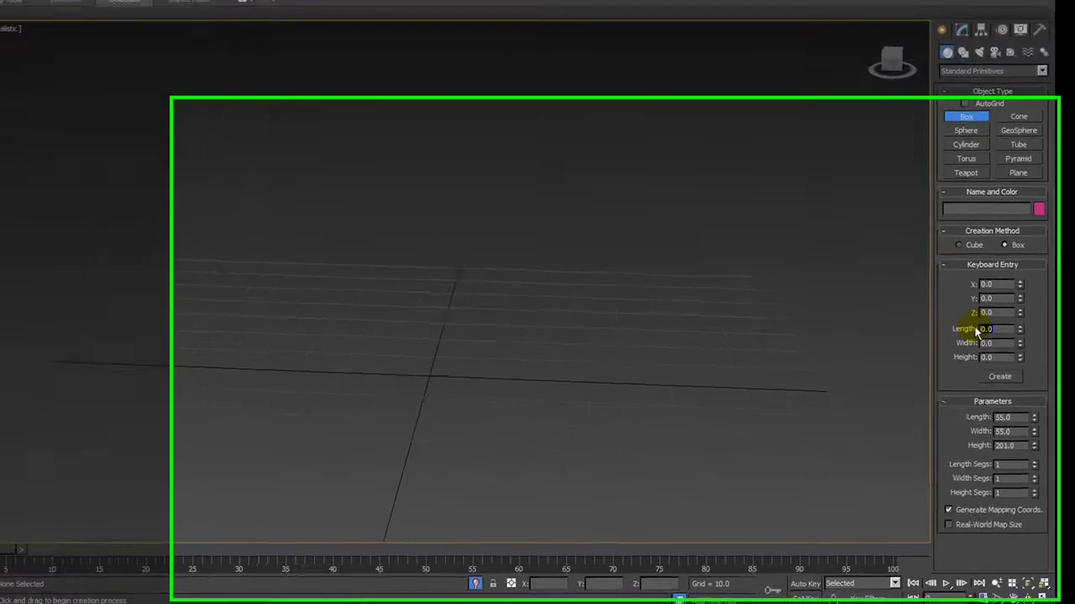
- Create a 55 × 55 × 200 box with Keyboard Entry and show it in wireframe
text(55)
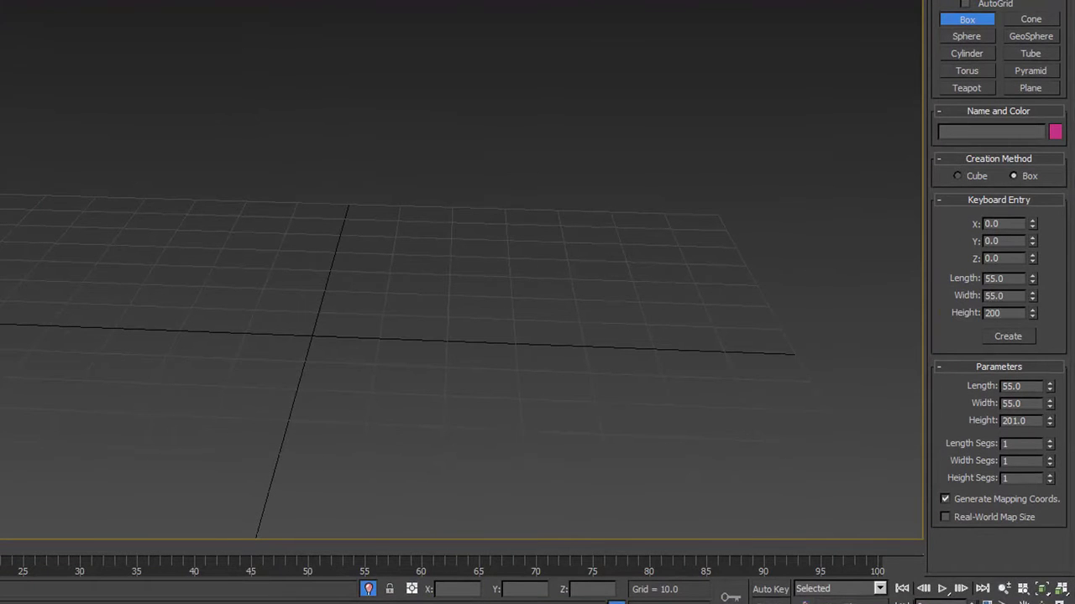
click(1008, 336)
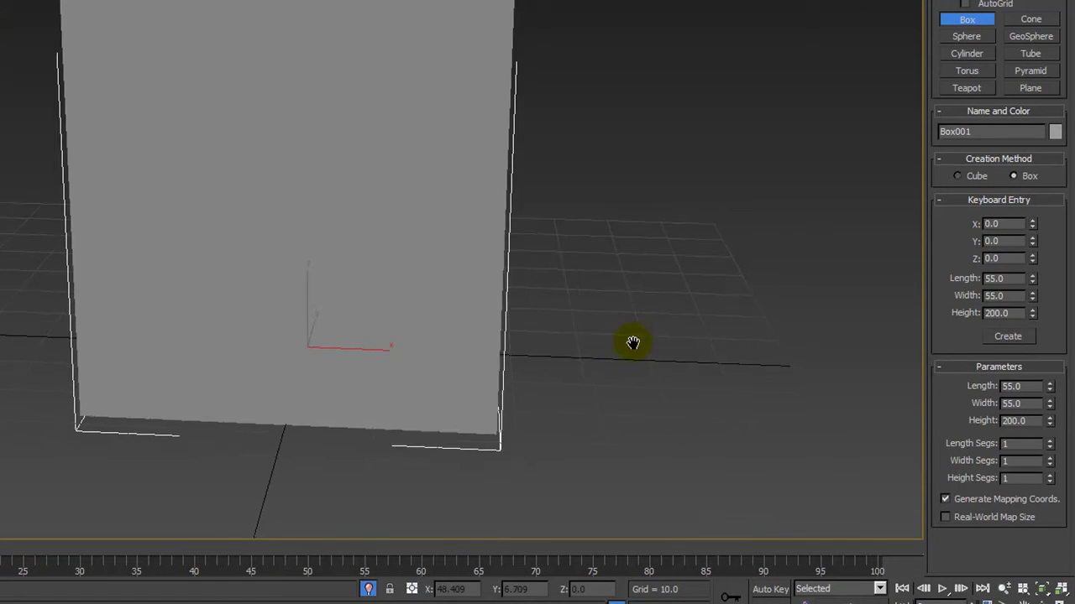
scroll(631, 343, down, 3)
scroll(604, 336, down, 2)
scroll(529, 319, down, 1)
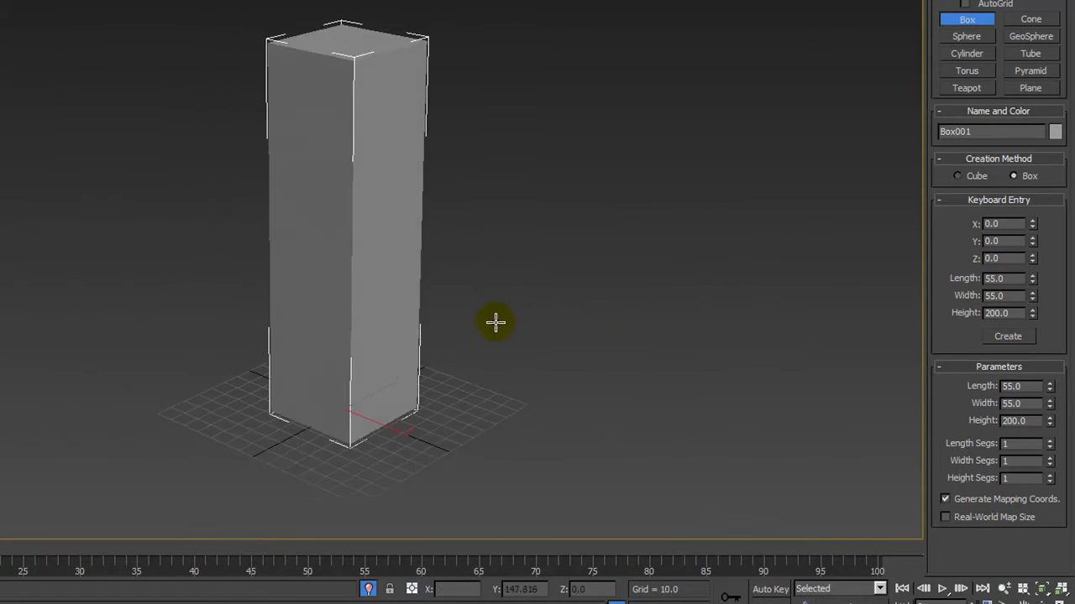
key(F3)
alt+middle_drag(513, 310, 528, 319)
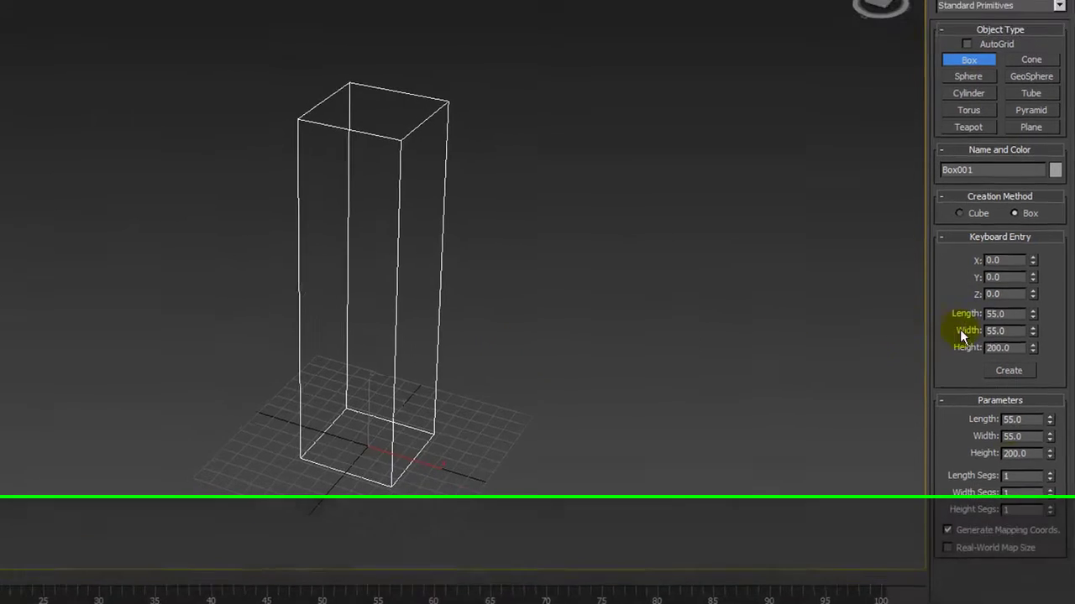
click(976, 106)
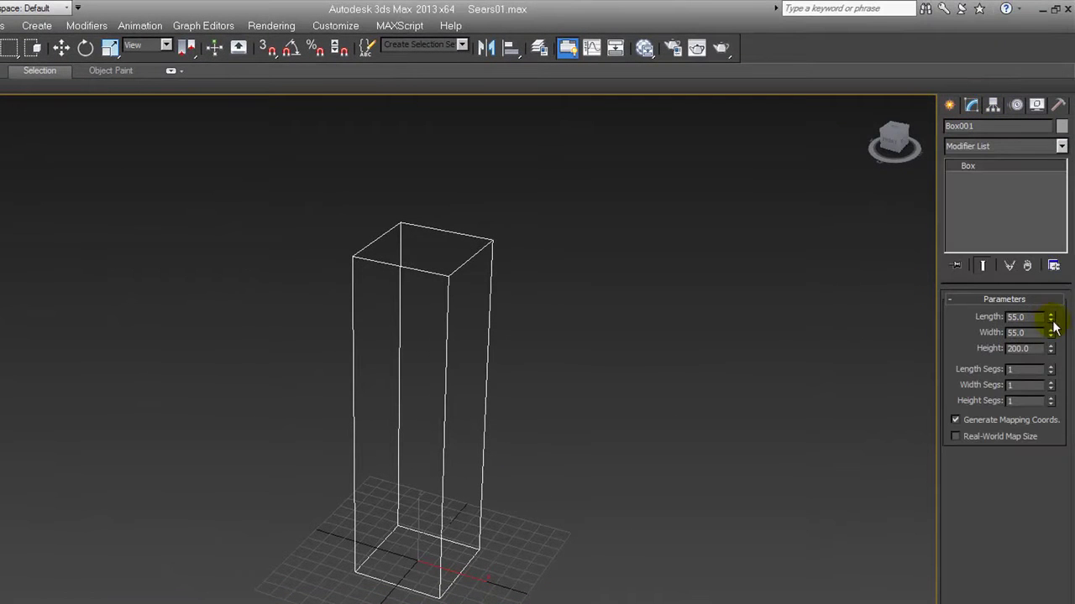
- Set Length and Width Segs to 3 and convert the box to an Editable Poly in Polygon mode
click(1051, 367)
click(1050, 366)
click(1050, 383)
click(1051, 382)
mouse_move(572, 392)
alt+middle_down()
mouse_move(668, 405)
mouse_move(590, 395)
alt+middle_up()
right_click(449, 379)
mouse_move(520, 515)
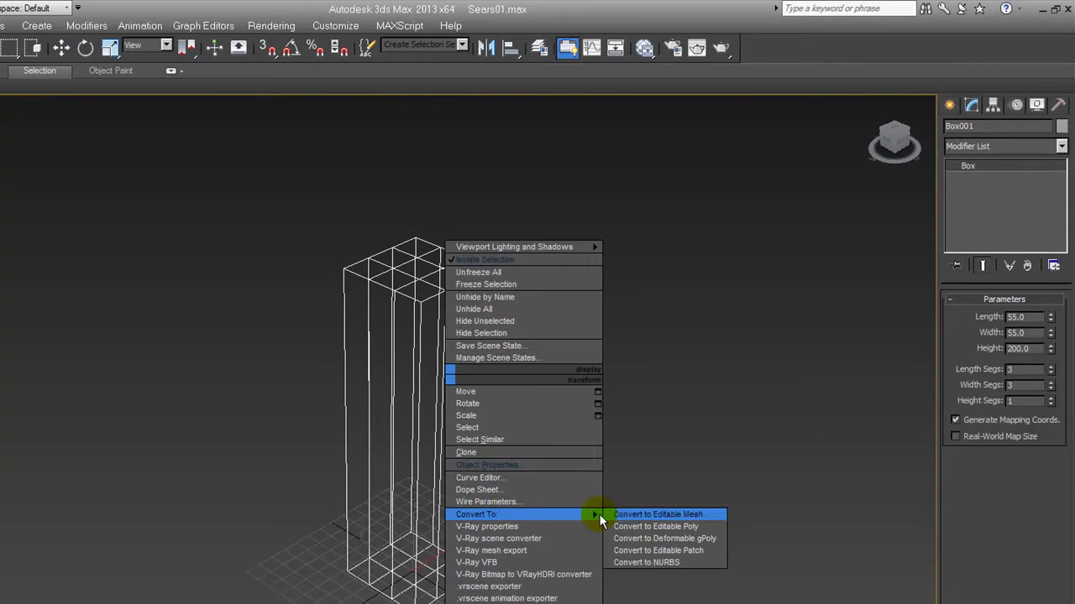
click(655, 526)
click(1022, 316)
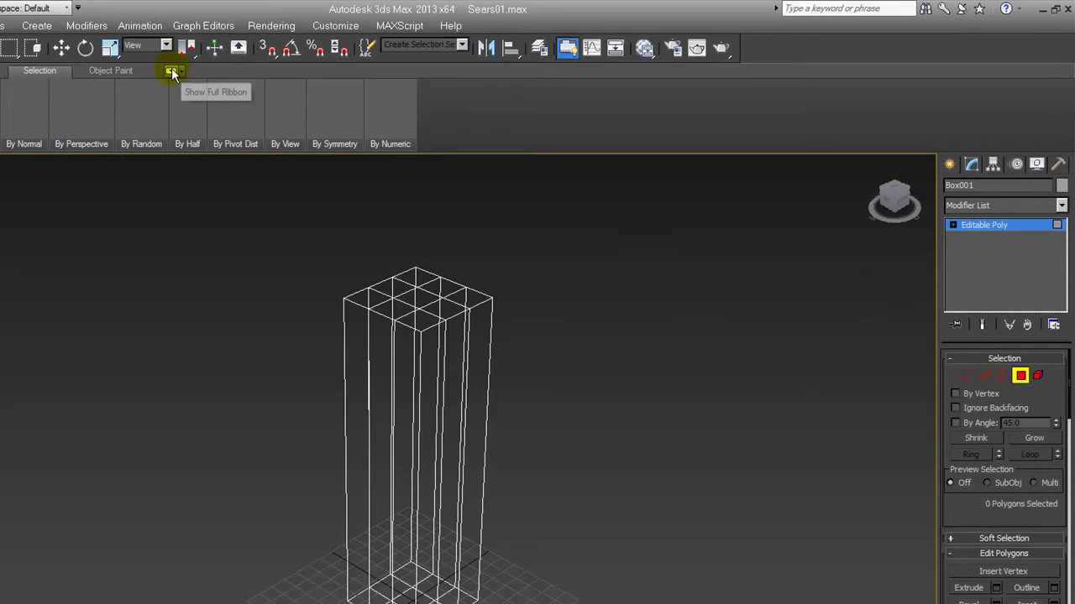
click(171, 70)
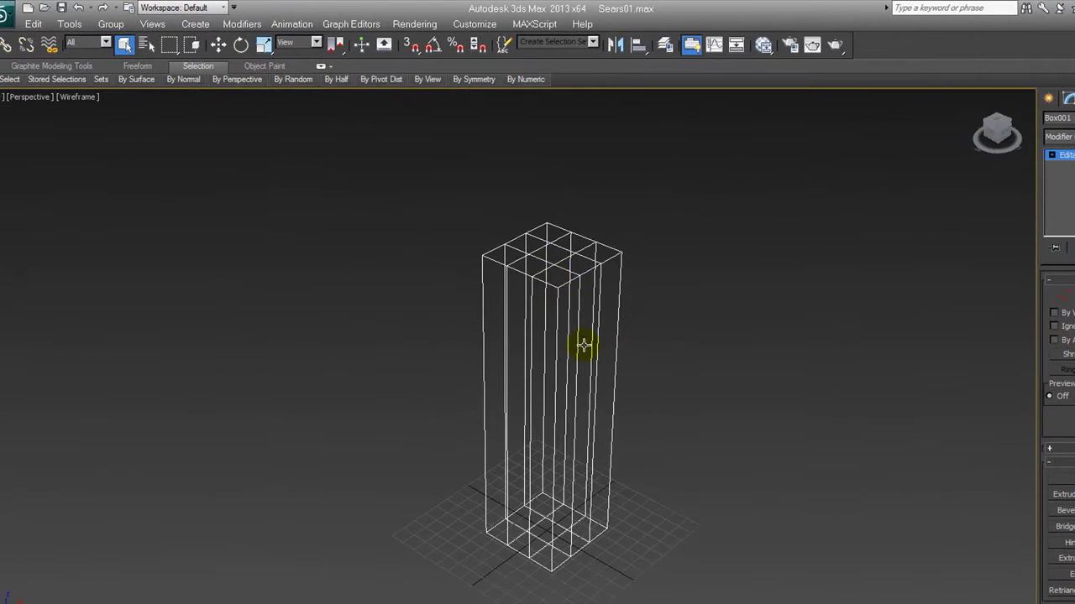
- Select four polygons on the tower top
click(554, 276)
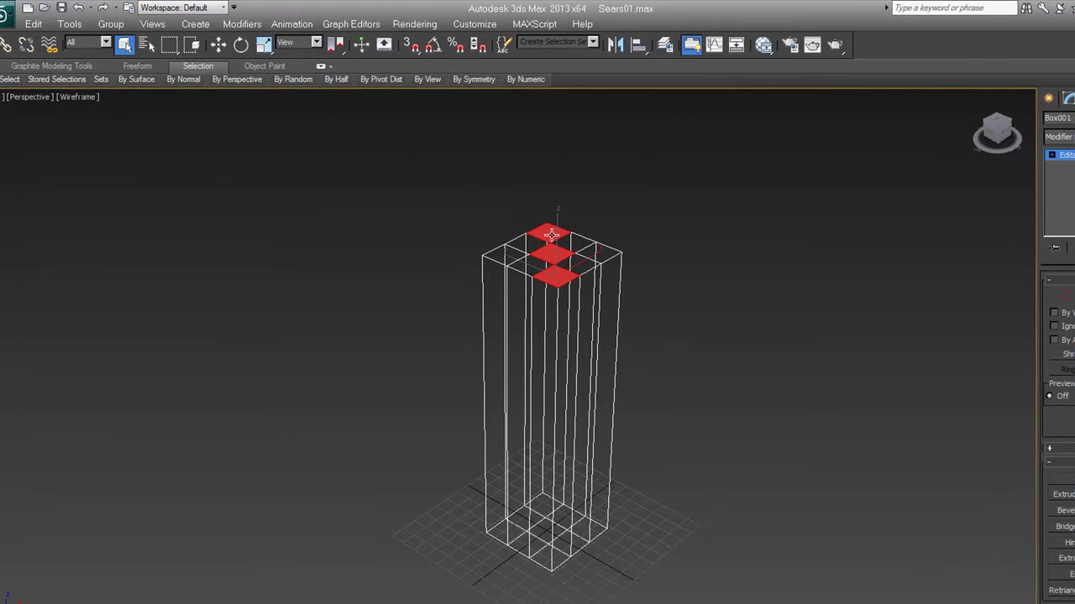
ctrl+click(529, 263)
ctrl+click(573, 244)
ctrl+click(579, 264)
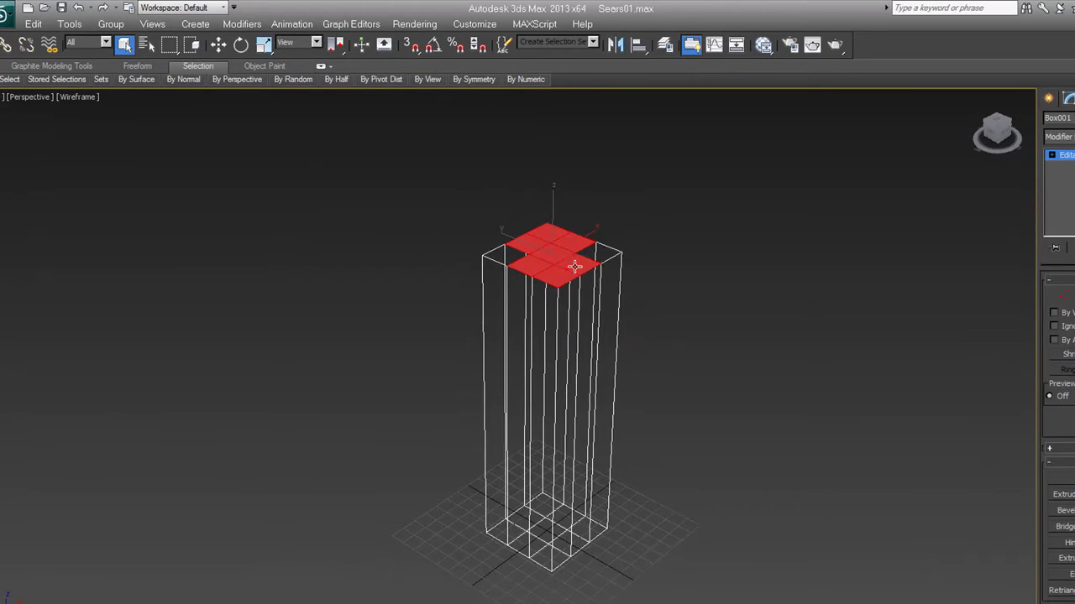
middle_drag(601, 252, 602, 357)
right_click(601, 358)
mouse_move(581, 415)
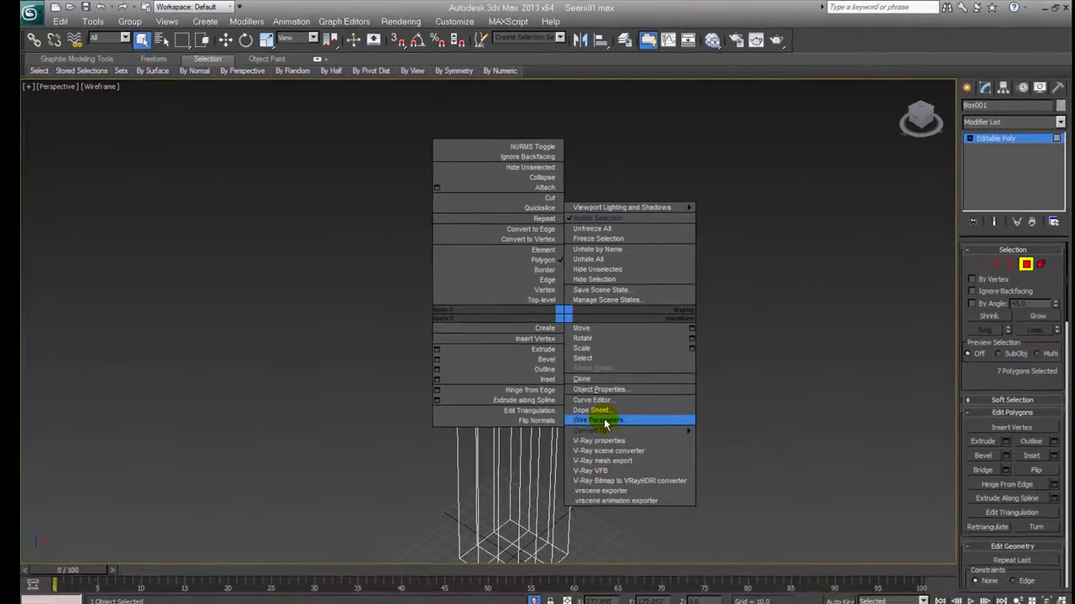
- Extrude the selected top polygons upward by 60 using Apply and Continue
click(433, 341)
right_click(509, 318)
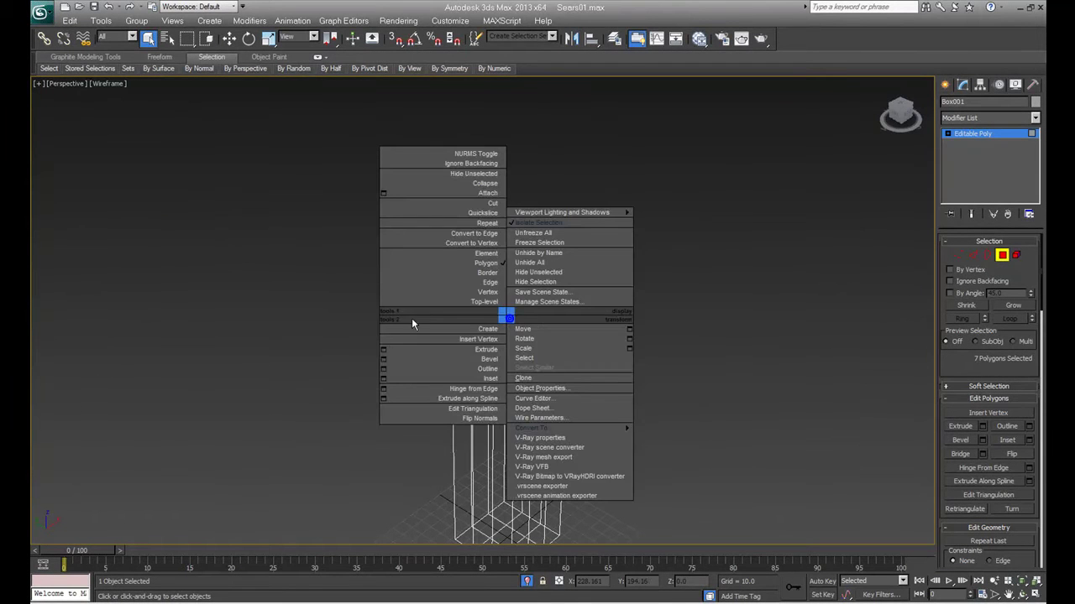
click(381, 349)
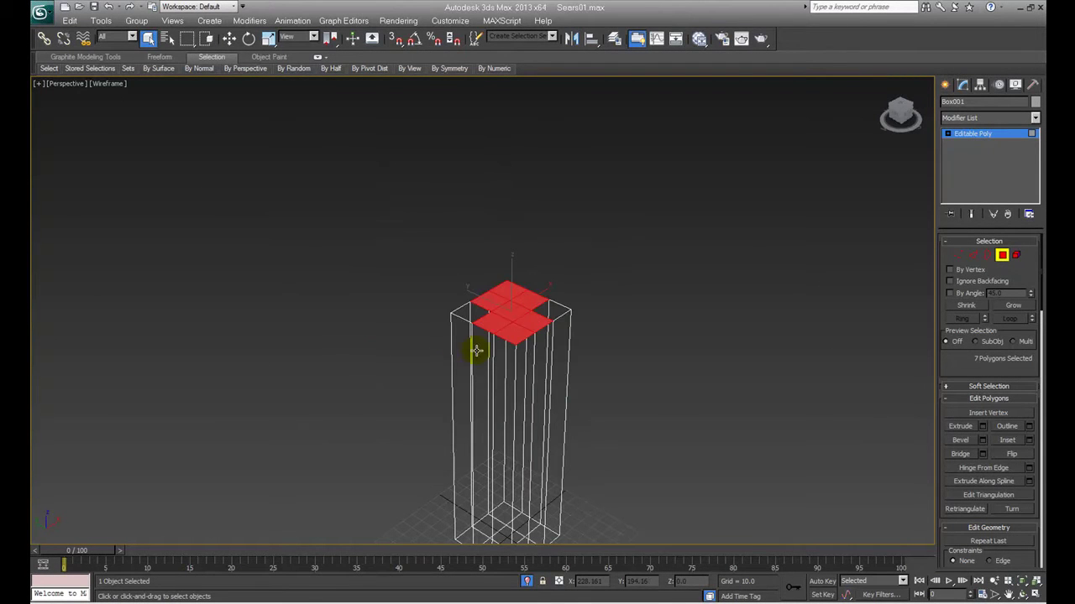
mouse_move(544, 346)
alt+middle_down()
mouse_move(587, 319)
mouse_move(593, 341)
mouse_move(707, 336)
alt+middle_up()
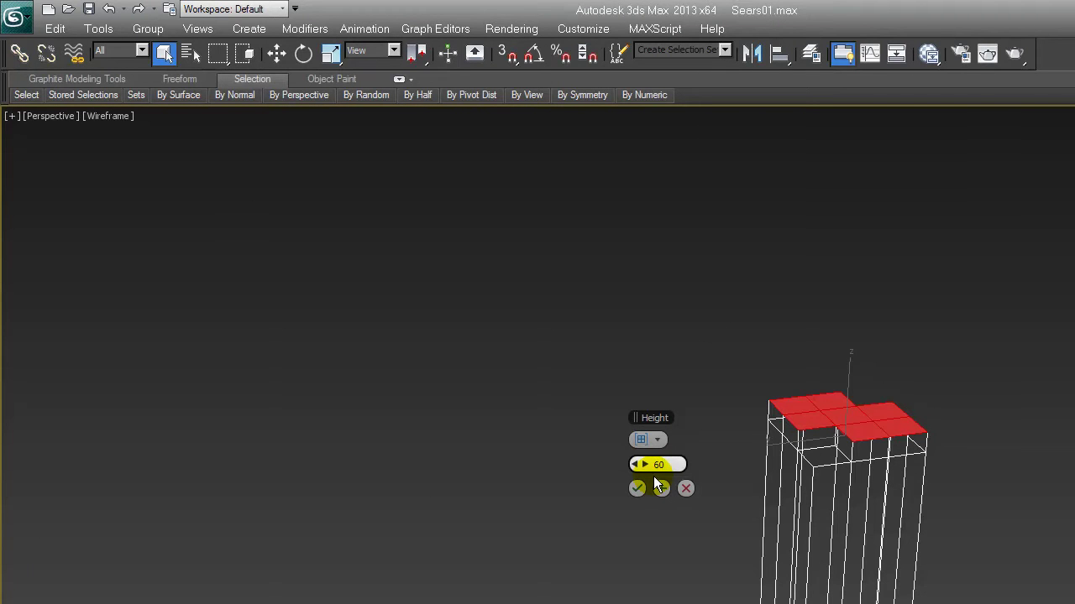
right_click(654, 477)
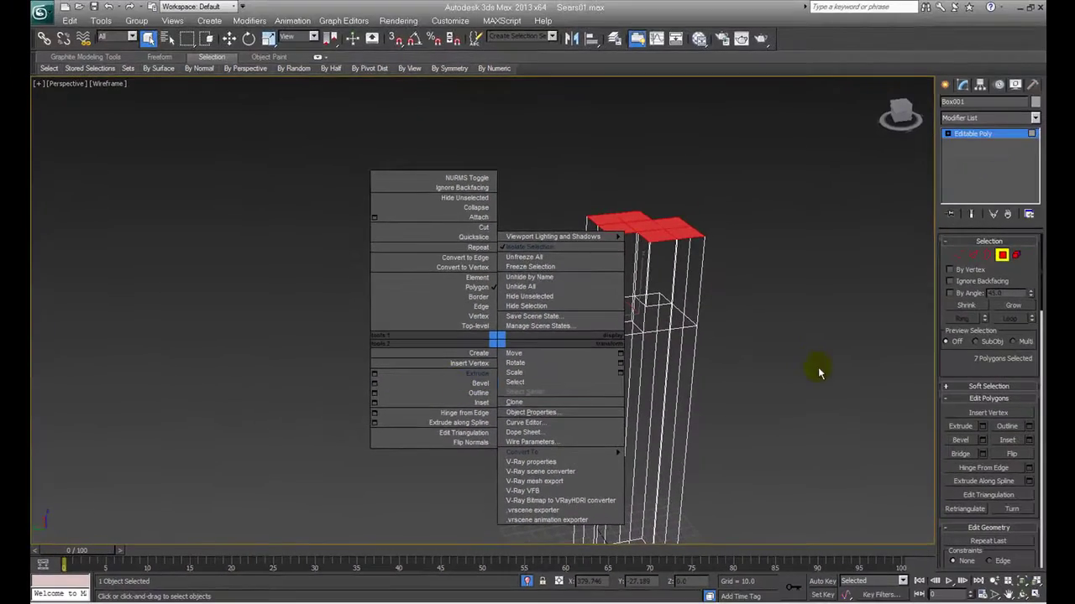
click(790, 351)
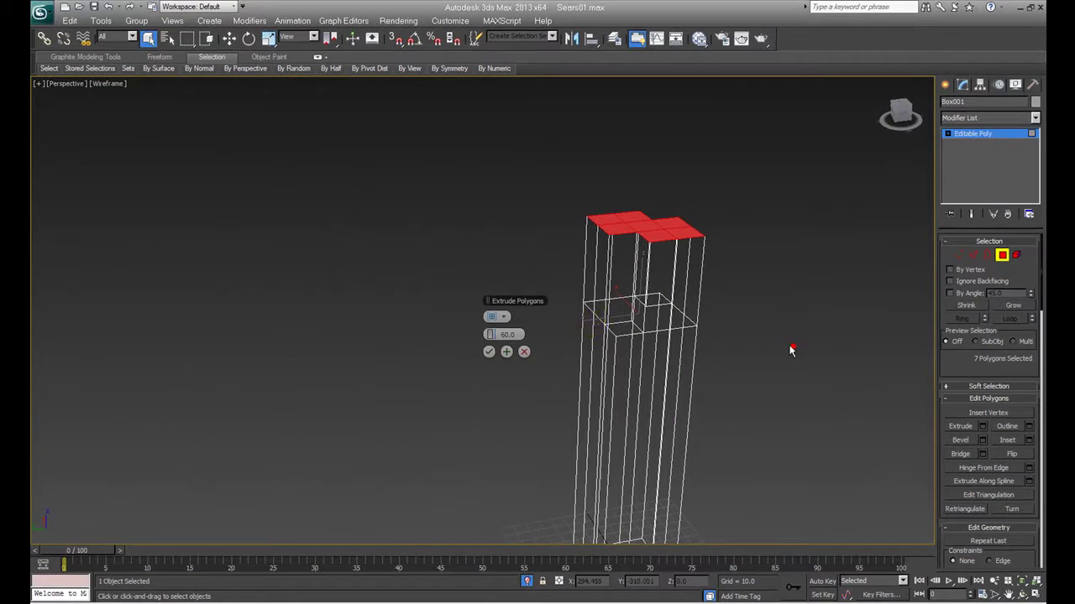
click(506, 352)
- Drop a face from the top selection and extrude the remaining faces again
alt+middle_drag(732, 290, 779, 307)
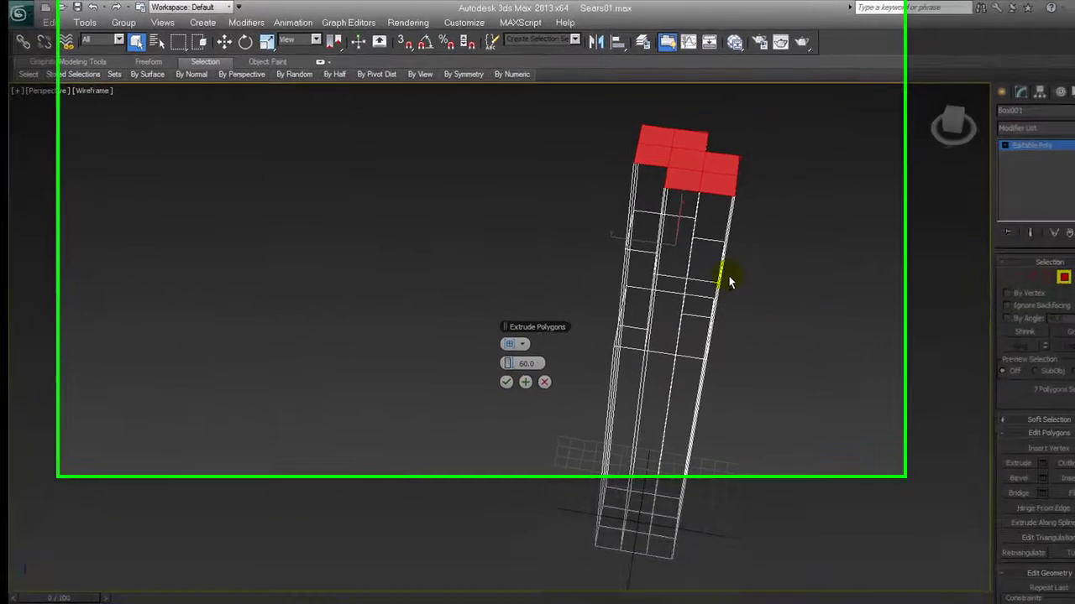
click(816, 344)
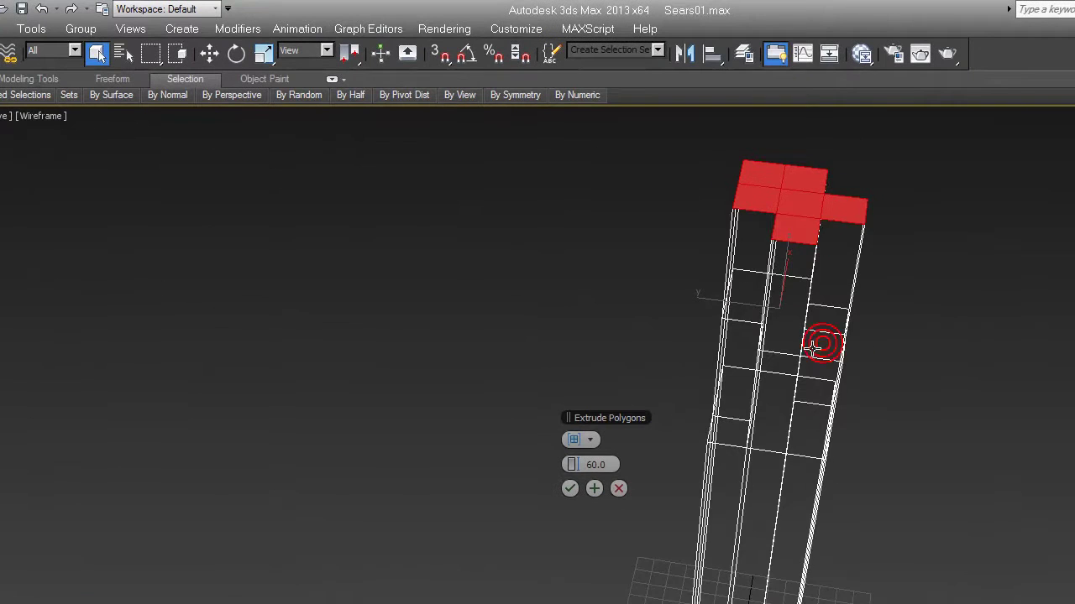
alt+middle_drag(816, 344, 926, 358)
mouse_move(725, 317)
alt+middle_down()
mouse_move(784, 343)
mouse_move(887, 276)
mouse_move(816, 337)
alt+middle_up()
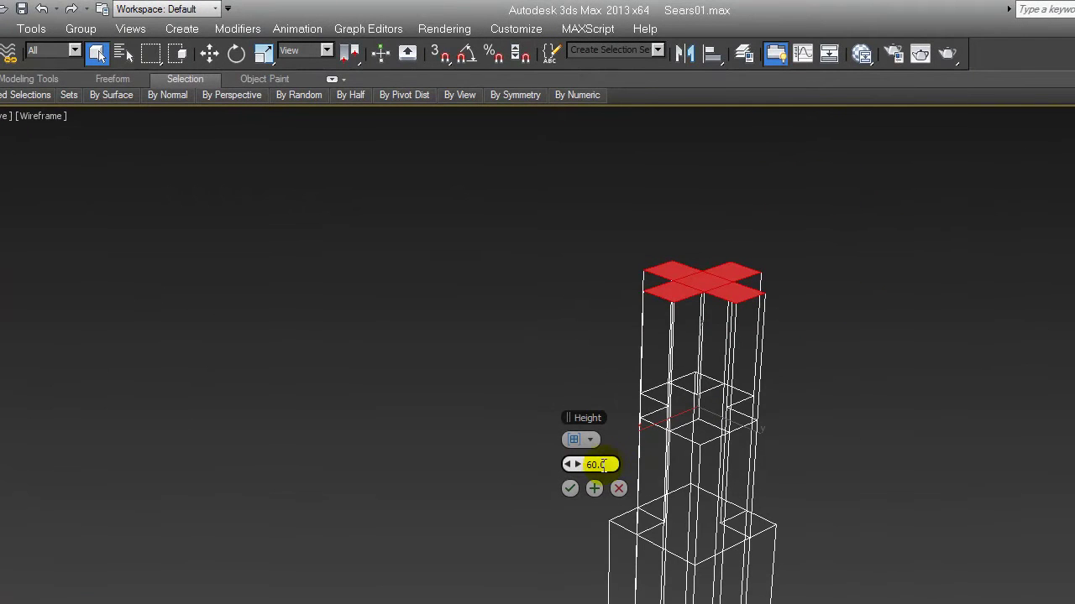
mouse_move(592, 489)
alt+middle_down()
mouse_move(868, 414)
mouse_move(655, 460)
alt+middle_up()
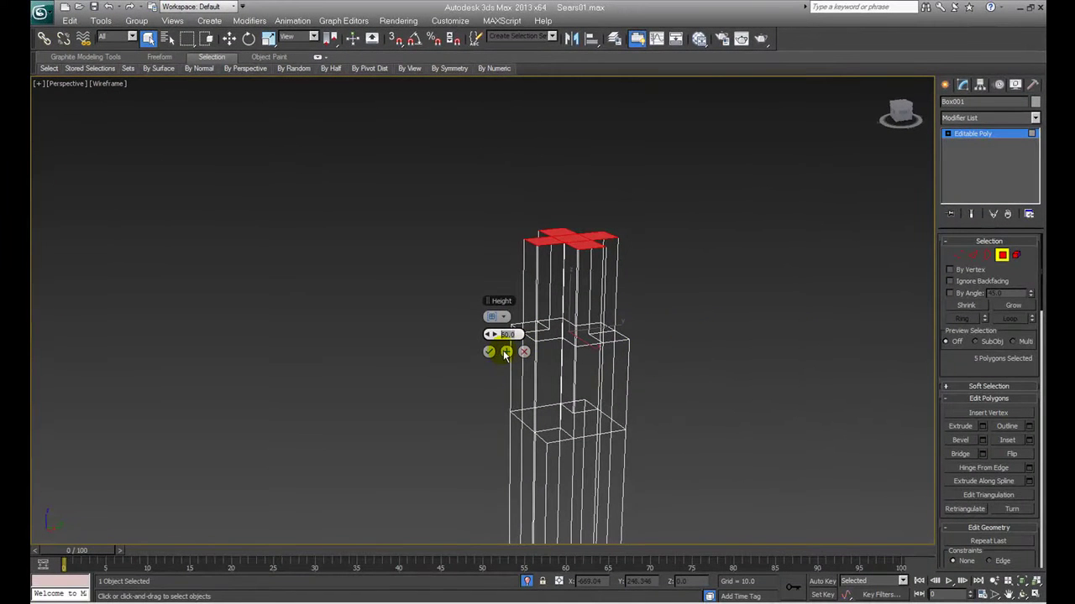
click(505, 353)
- Deselect more top faces and extrude the rest by 80 to finish the setbacks
alt+middle_drag(647, 305, 598, 294)
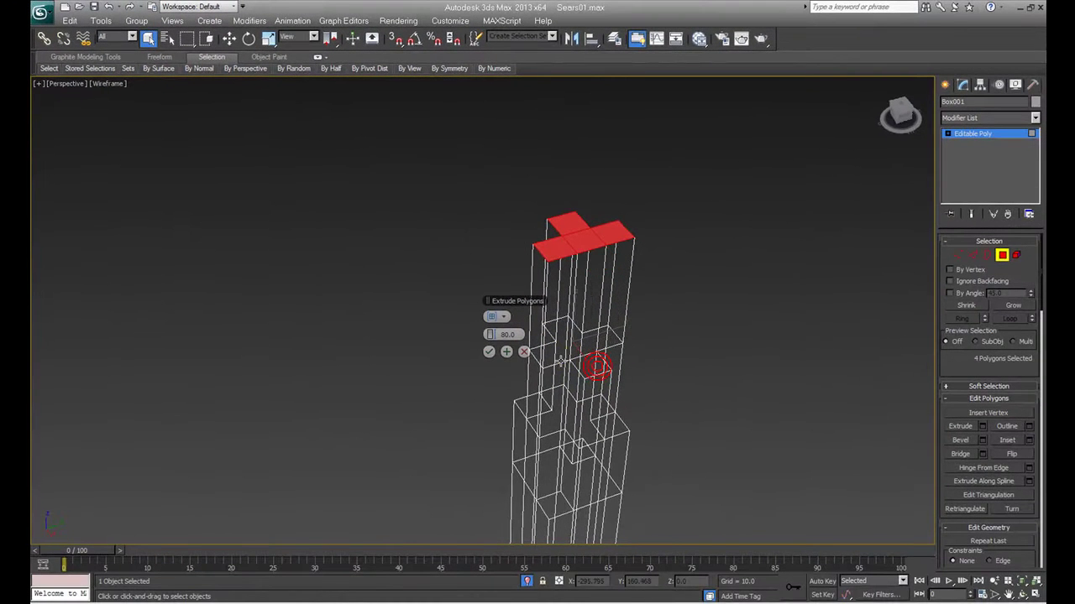
alt+click(553, 355)
alt+click(553, 354)
alt+middle_drag(554, 352, 670, 339)
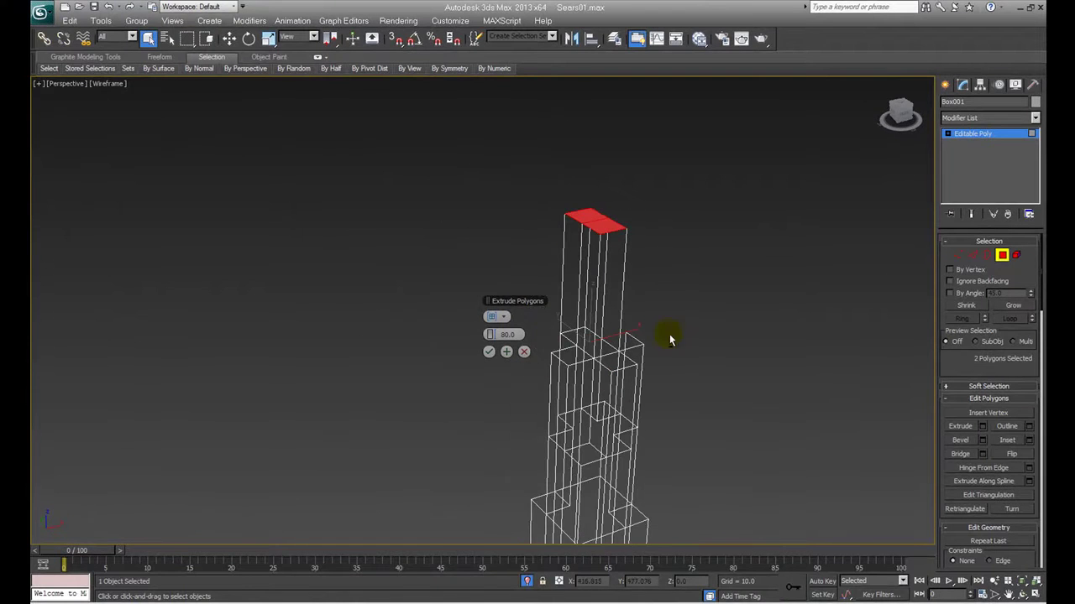
click(489, 351)
alt+middle_drag(492, 351, 607, 254)
- Inspect the tower top in the front view, toggling between shaded and wireframe
key(F3)
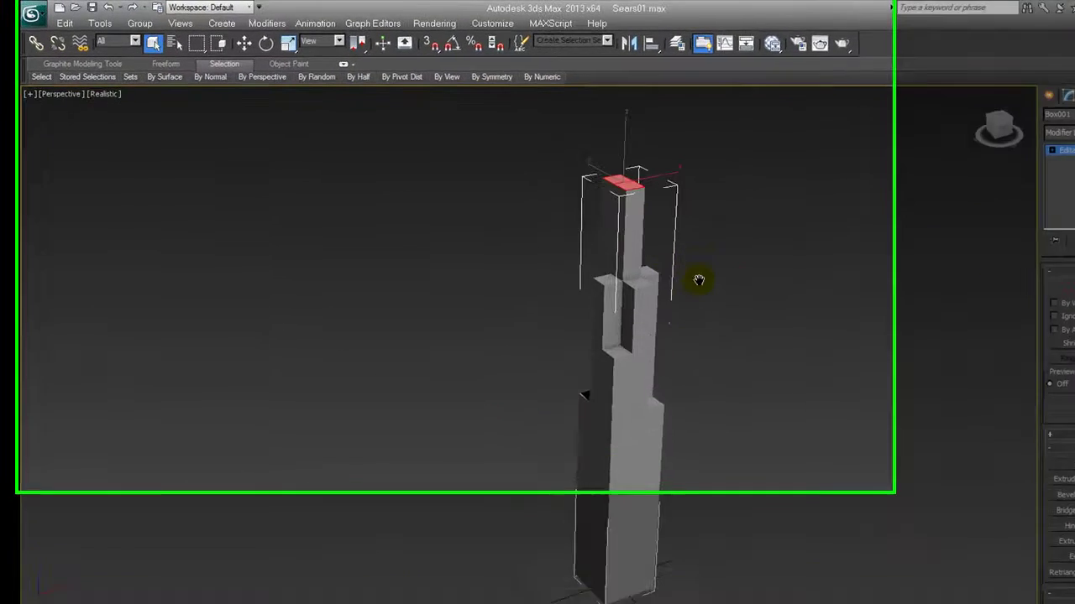
key(f)
scroll(798, 372, up, 5)
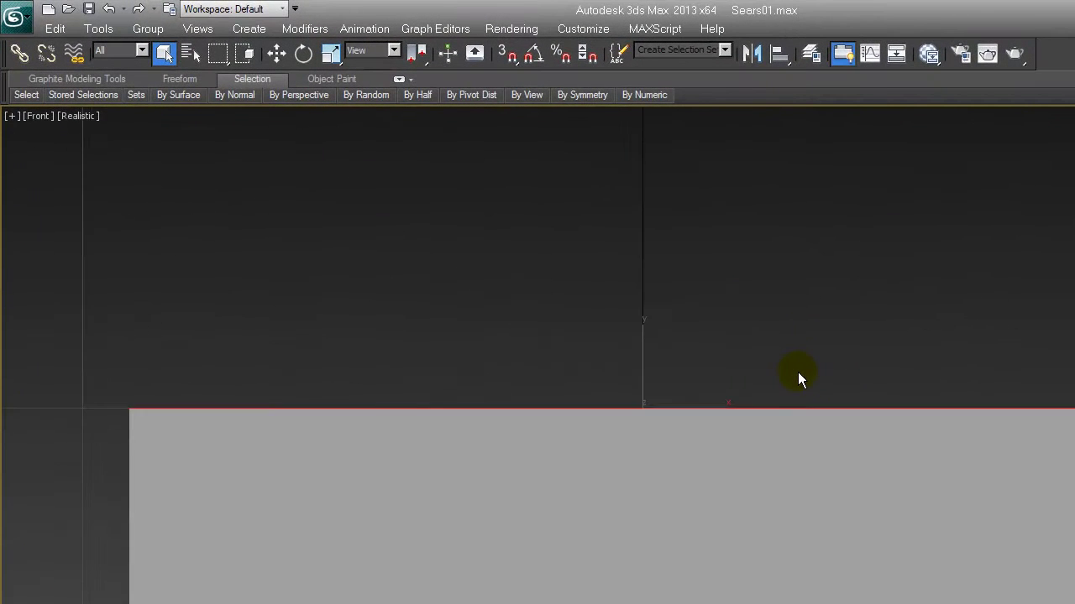
mouse_move(797, 372)
middle_down()
mouse_move(726, 265)
mouse_move(750, 269)
mouse_move(800, 385)
middle_up()
scroll(725, 277, down, 4)
scroll(722, 235, up, 2)
scroll(727, 285, down, 2)
key(F3)
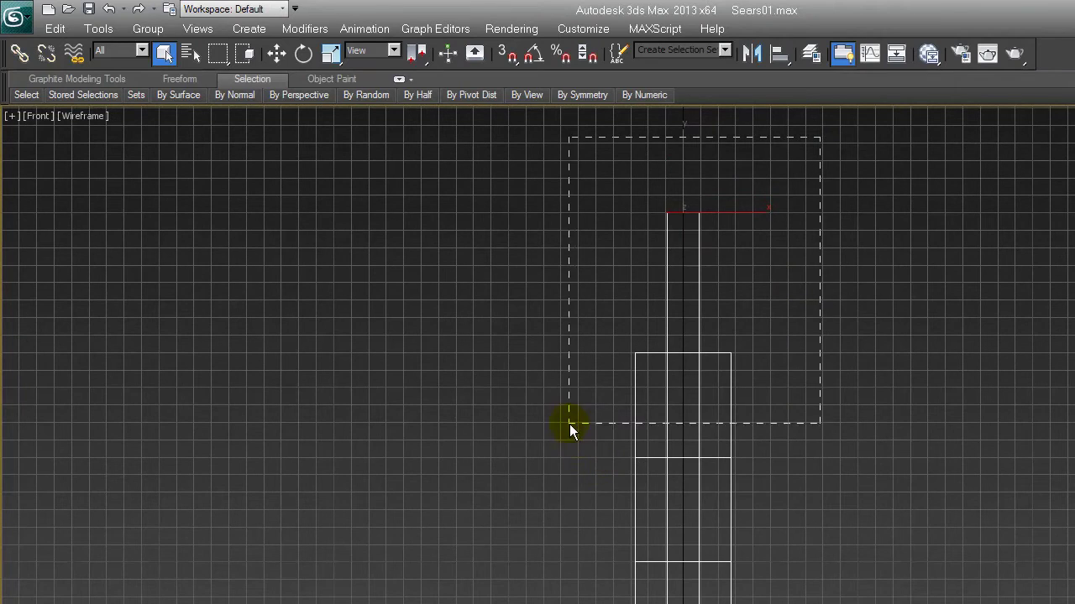
- Box-select the top vertices of the upper tiers in Vertex mode
drag(565, 495, 565, 494)
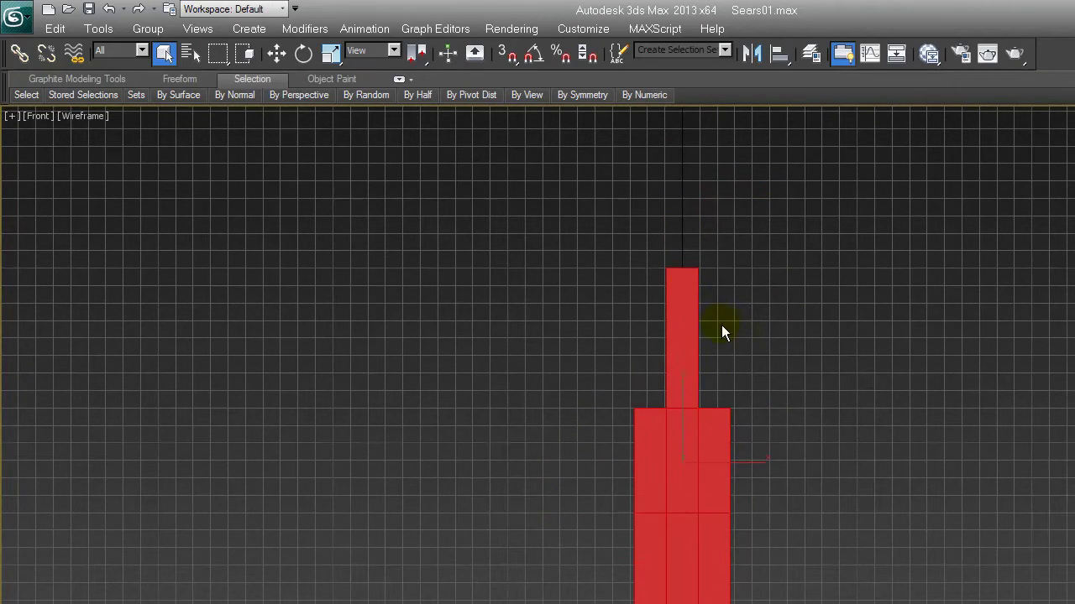
click(740, 329)
mouse_move(637, 164)
mouse_down()
mouse_move(424, 493)
mouse_move(425, 436)
mouse_up()
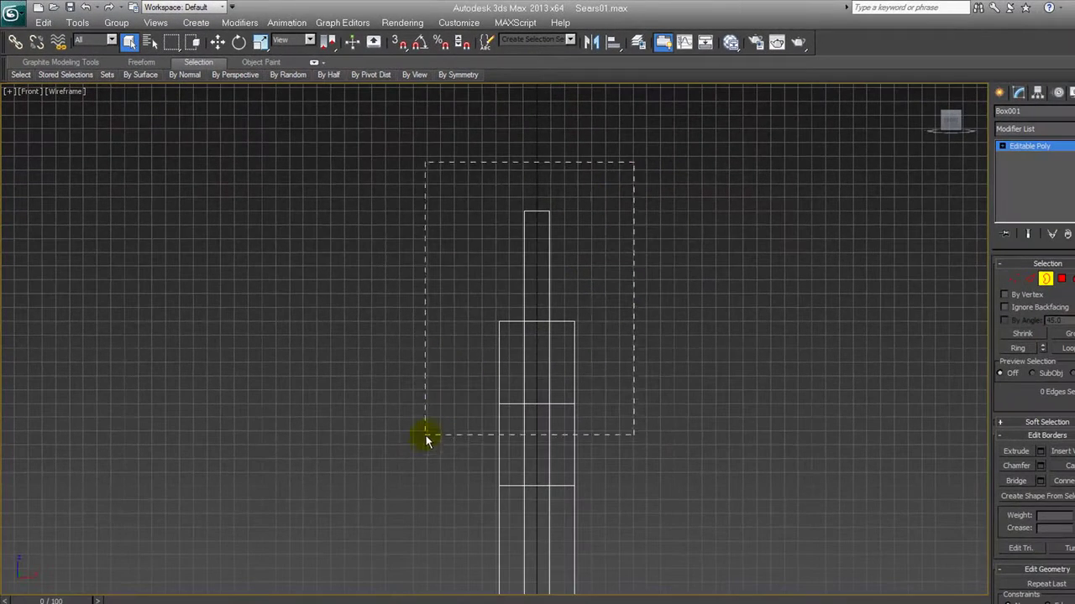
click(1029, 280)
drag(707, 169, 433, 418)
middle_drag(576, 404, 598, 436)
click(1013, 278)
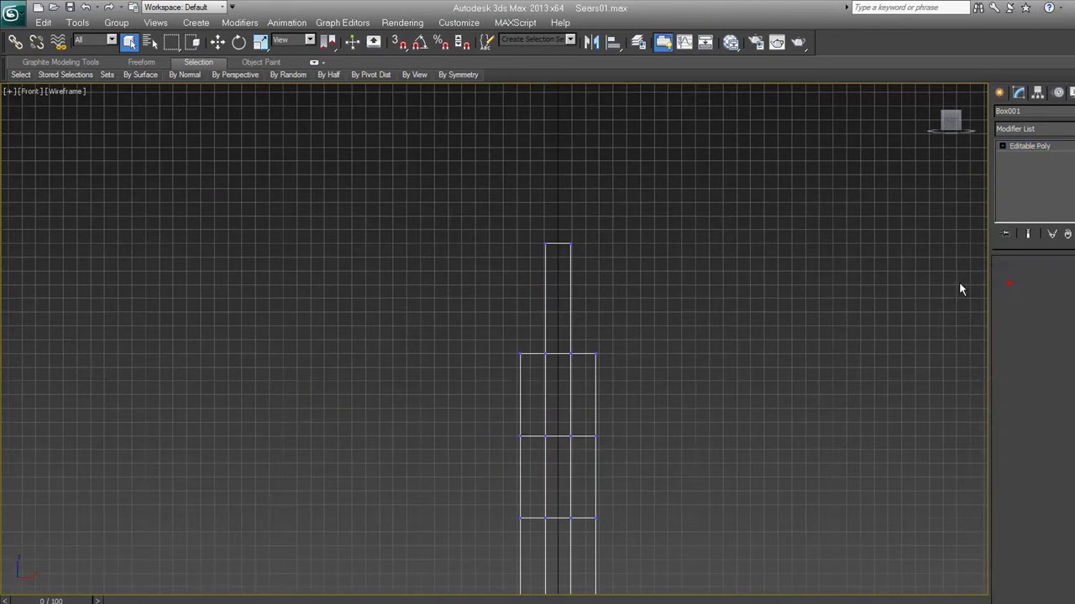
drag(684, 143, 471, 411)
middle_drag(459, 449, 476, 478)
- Move the selected top vertices up along Y to heighten the upper tiers
key(w)
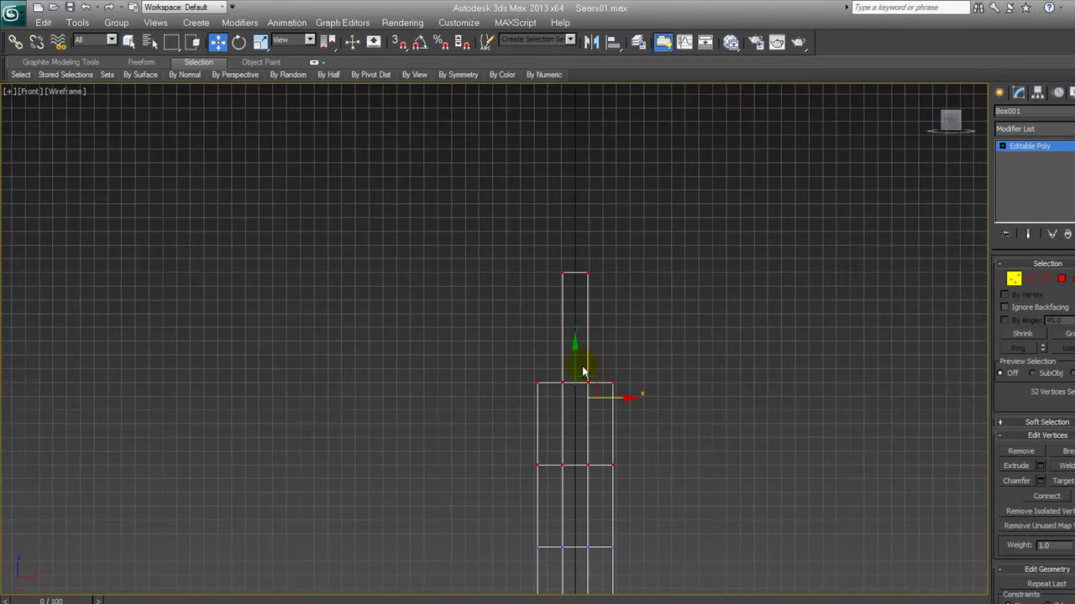
drag(574, 357, 574, 344)
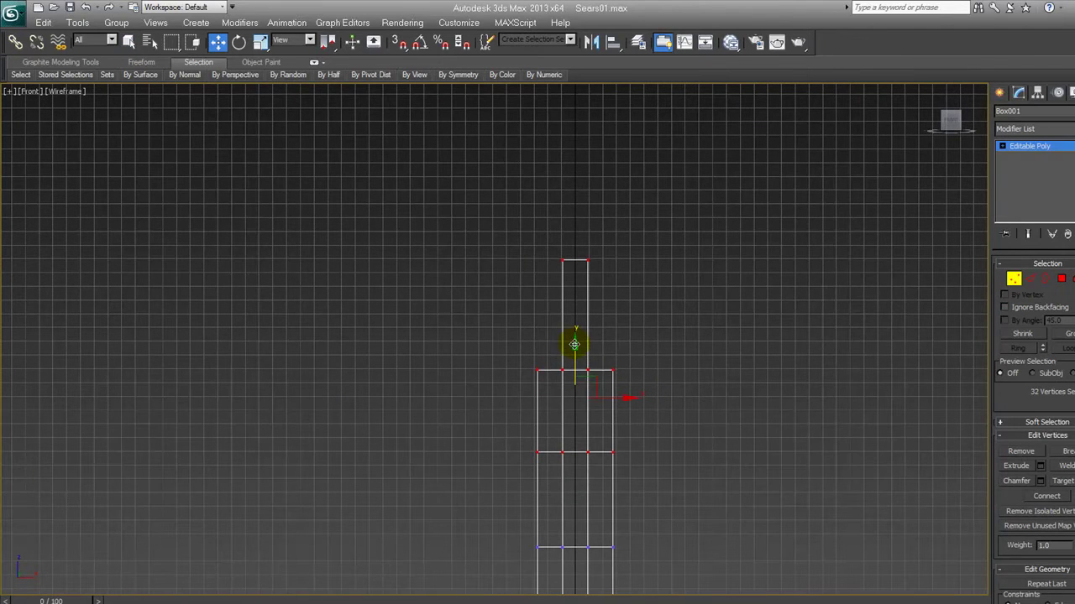
middle_drag(503, 387, 530, 343)
drag(589, 289, 587, 249)
scroll(604, 312, down, 3)
mouse_move(650, 311)
middle_down()
mouse_move(650, 348)
mouse_move(614, 451)
mouse_move(628, 472)
mouse_move(643, 336)
mouse_move(594, 307)
mouse_move(515, 308)
mouse_move(511, 266)
mouse_move(583, 283)
mouse_move(571, 314)
middle_up()
- Check the raised tower in perspective, exit Vertex mode, and view it realistically shaded
key(p)
scroll(635, 371, up, 3)
scroll(626, 350, down, 3)
key(F3)
scroll(606, 307, down, 3)
scroll(571, 314, up, 3)
key(F3)
click(574, 282)
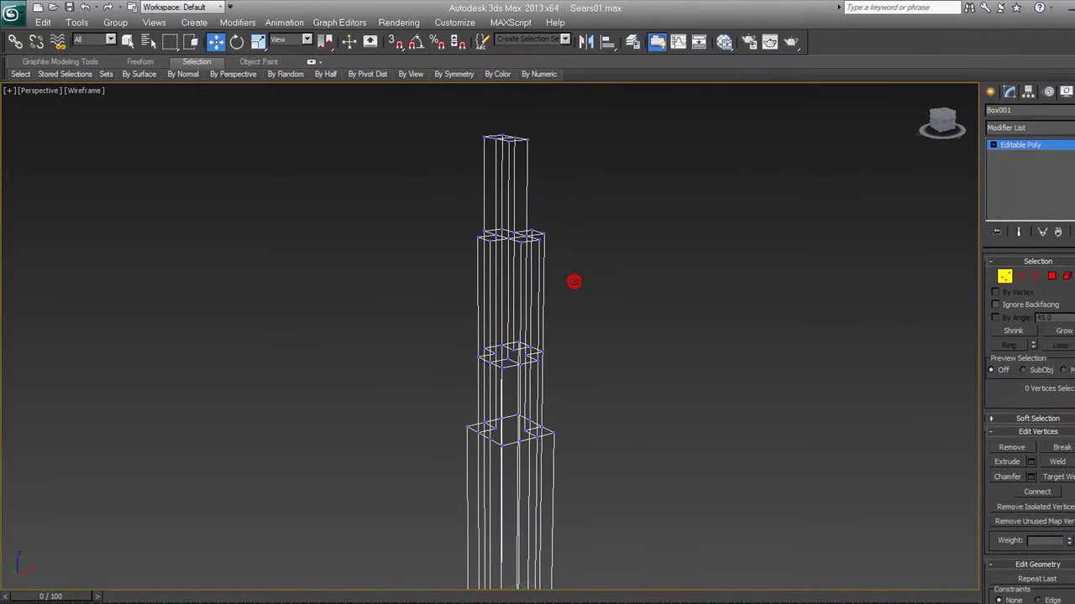
click(1060, 146)
click(661, 260)
key(F3)
mouse_move(654, 289)
alt+middle_down()
mouse_move(724, 309)
mouse_move(665, 315)
mouse_move(692, 319)
mouse_move(653, 288)
mouse_move(632, 316)
mouse_move(691, 286)
alt+middle_up()
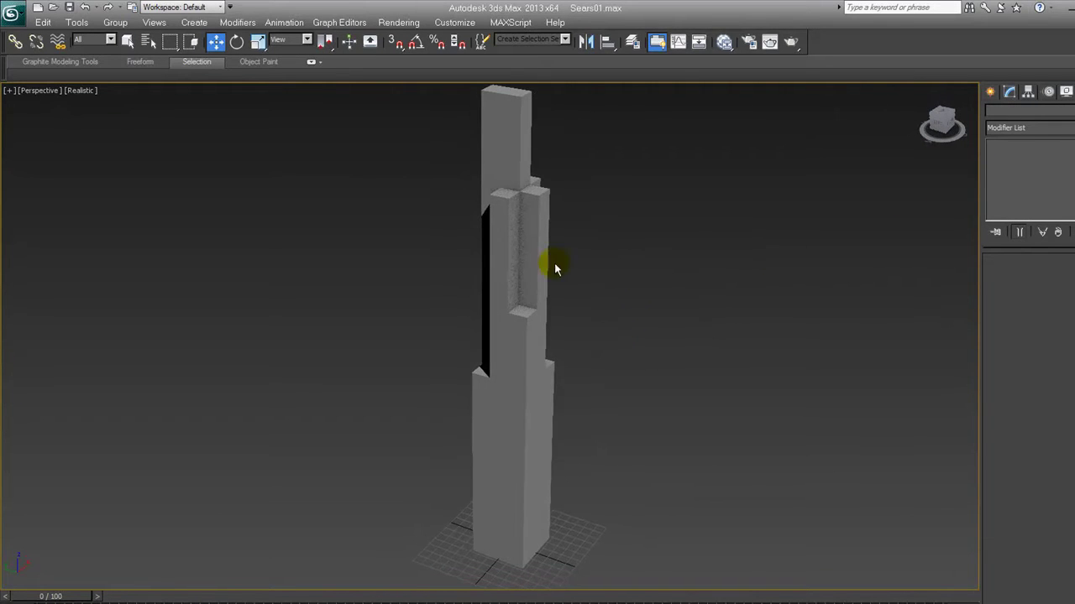
- Select the lowest section's 12 vertical edges in Edge mode
click(506, 264)
key(3)
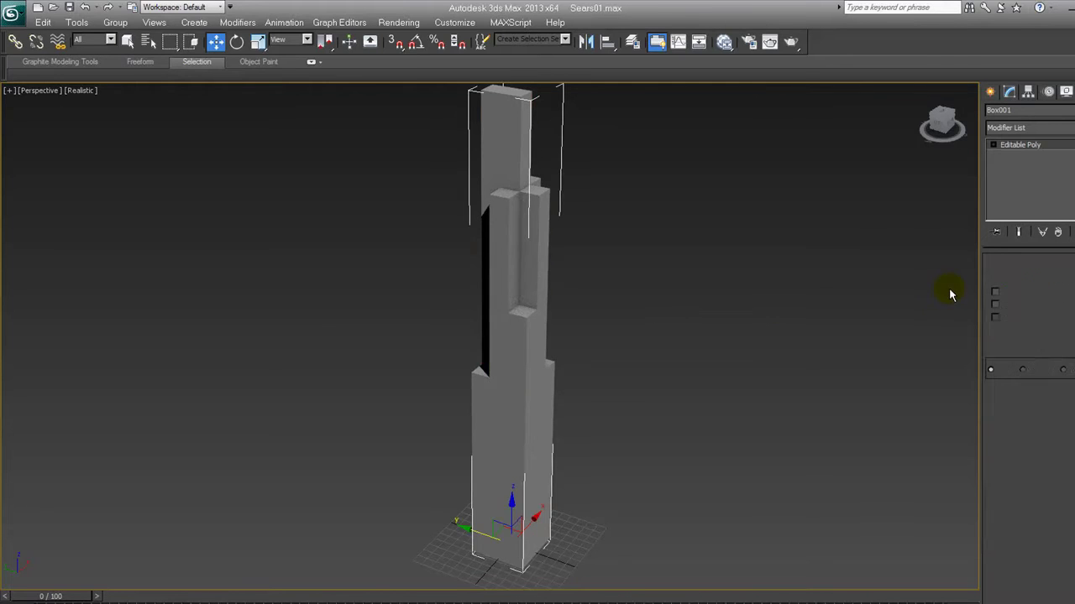
drag(644, 392, 372, 455)
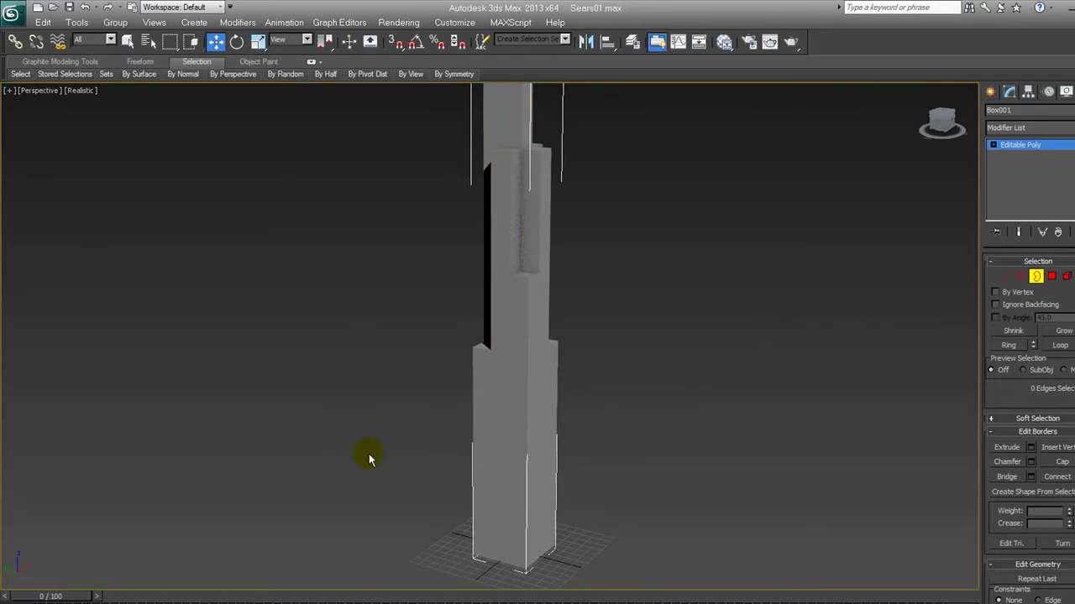
key(F3)
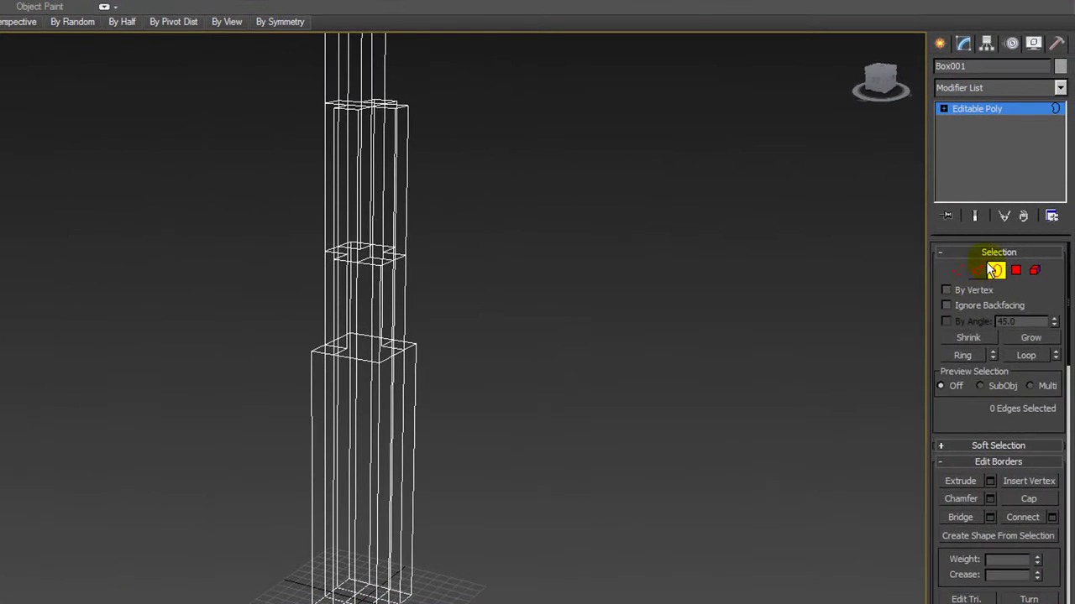
click(976, 270)
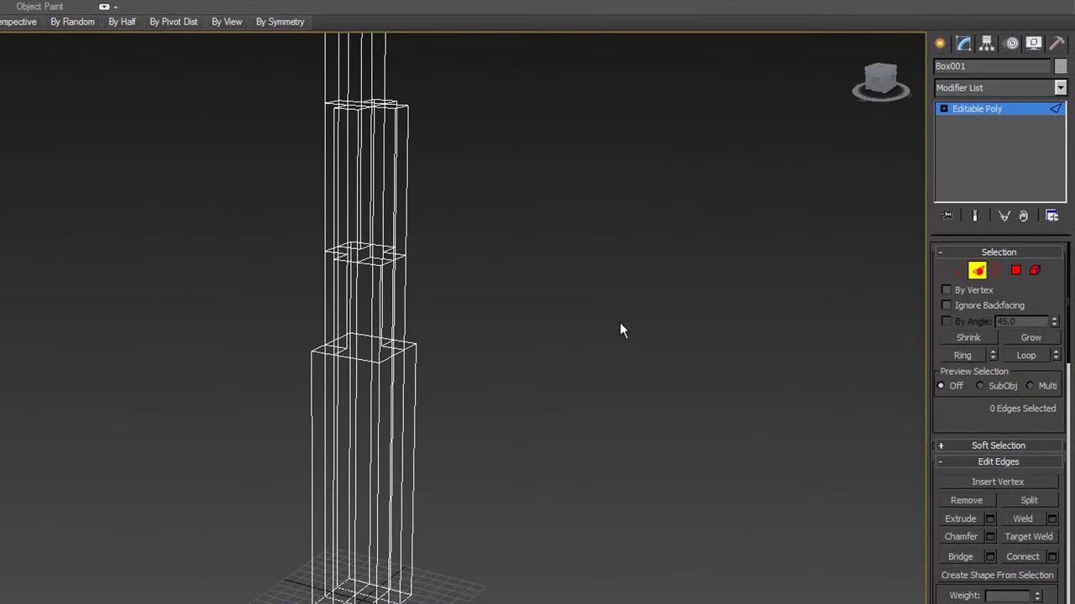
drag(244, 456, 252, 451)
alt+middle_drag(274, 434, 305, 445)
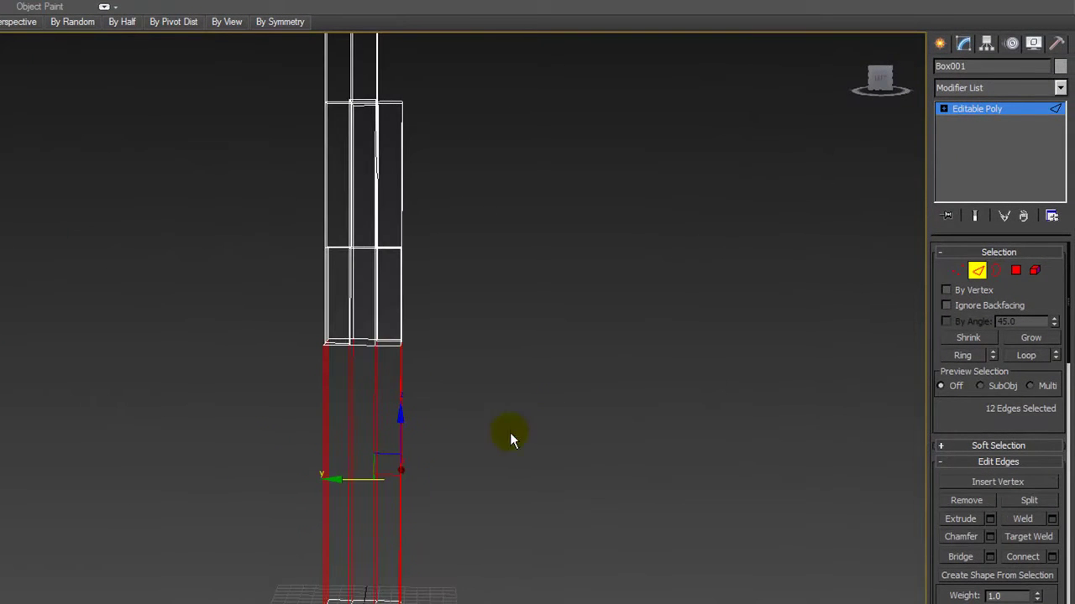
- Connect the base edges with 50 floor loops, then select the next section's vertical edges
right_click(510, 432)
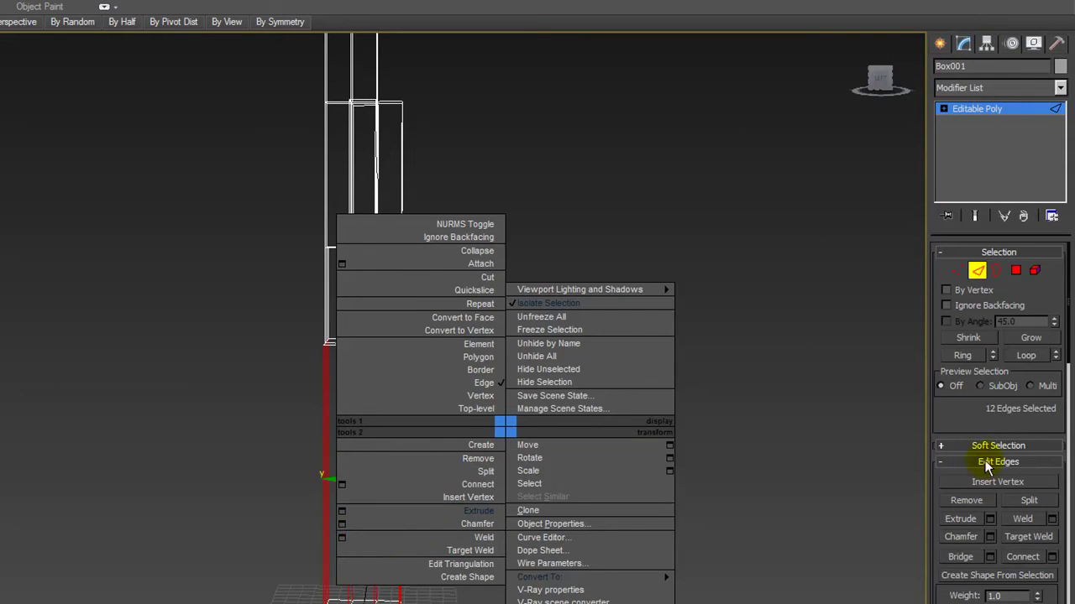
click(1051, 556)
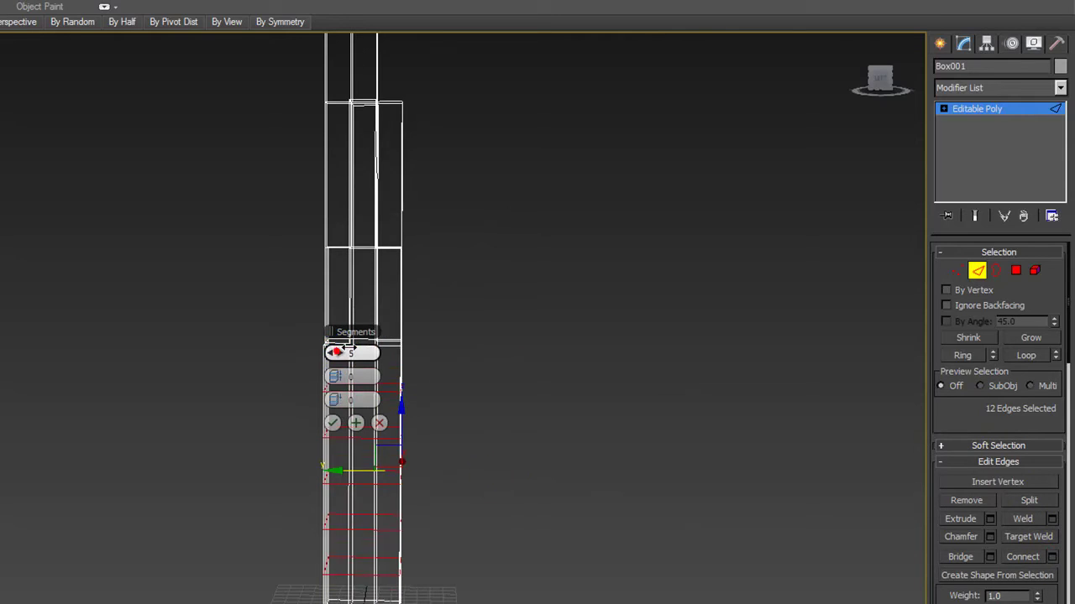
drag(351, 349, 556, 307)
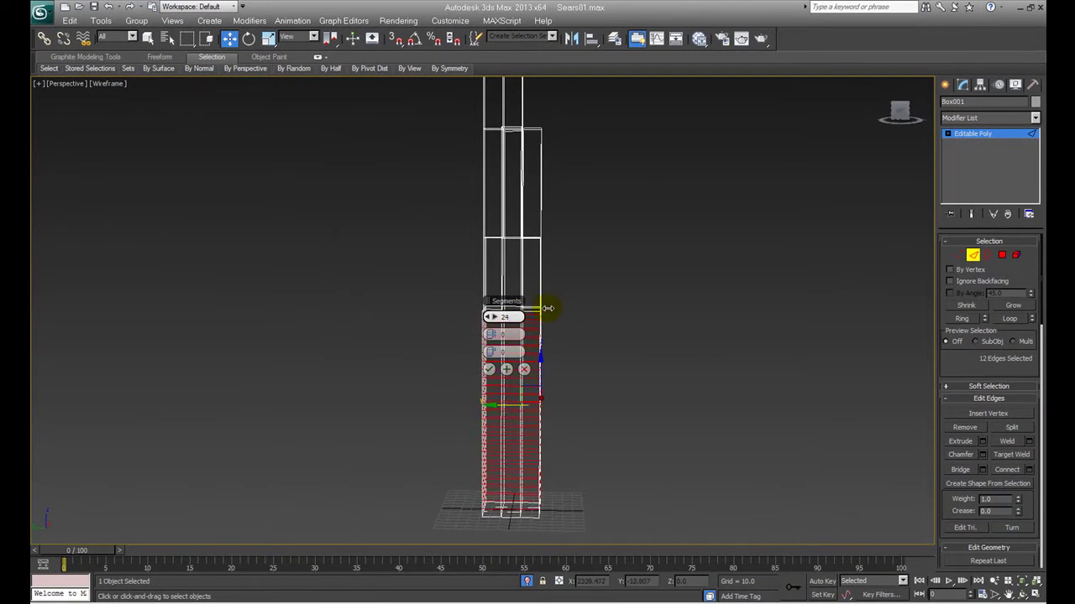
alt+middle_drag(557, 308, 629, 388)
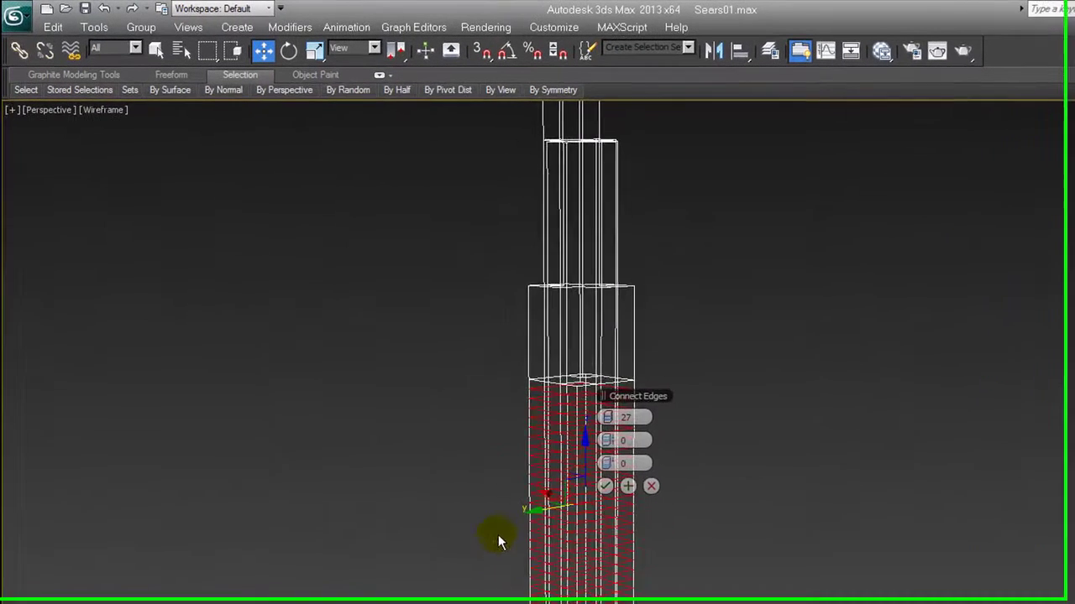
scroll(368, 348, up, 5)
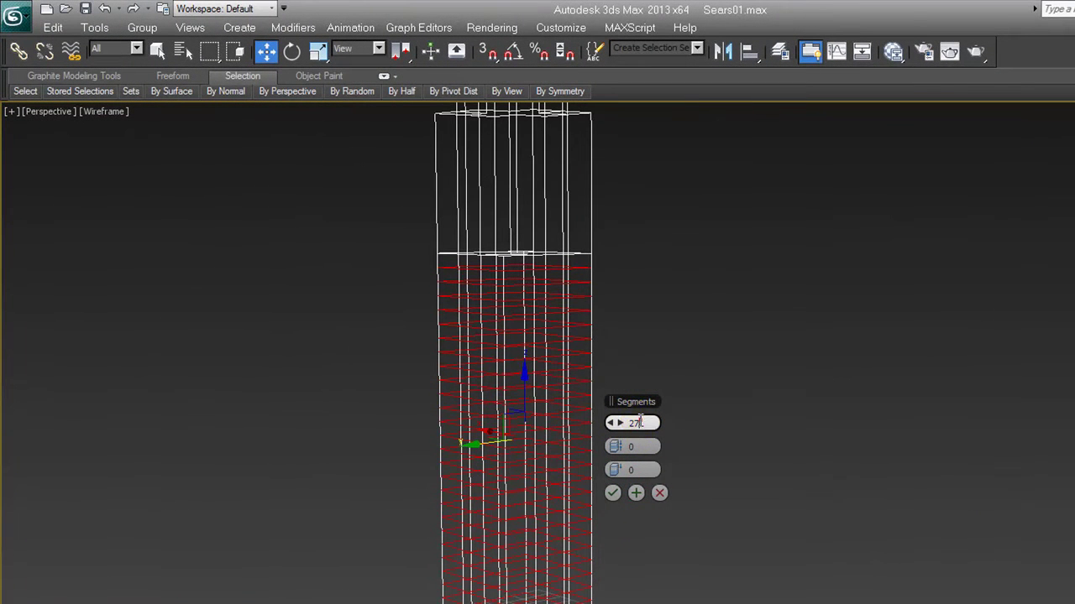
drag(628, 423, 686, 417)
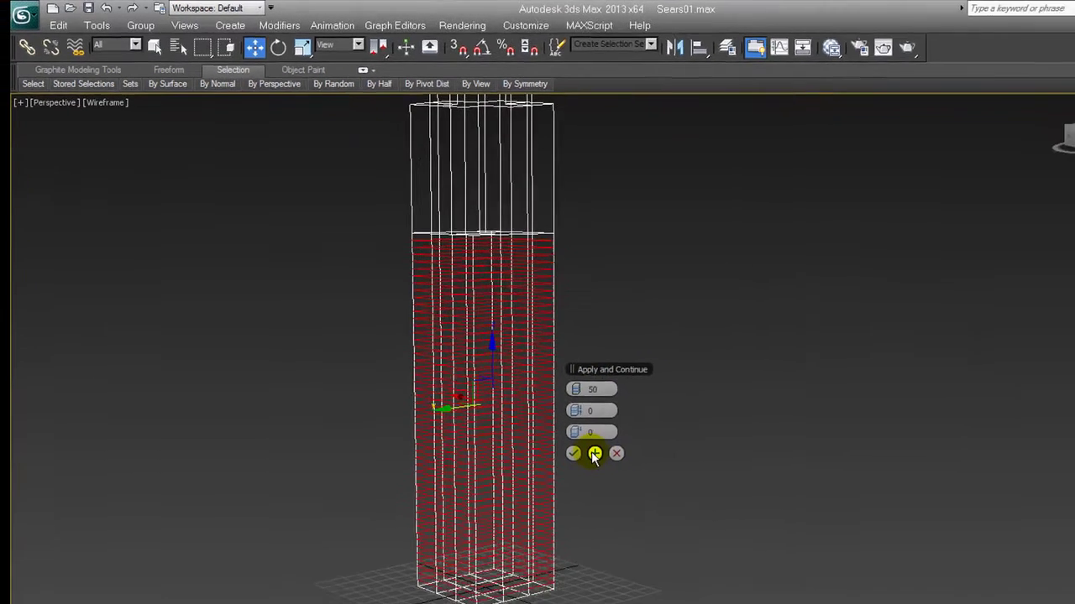
click(506, 369)
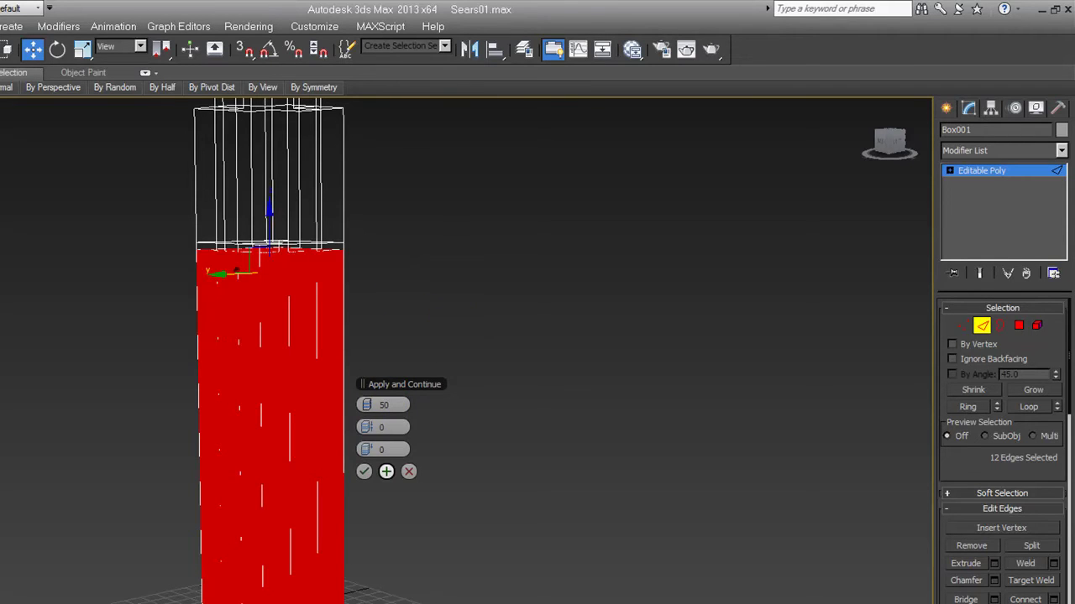
drag(607, 431, 348, 462)
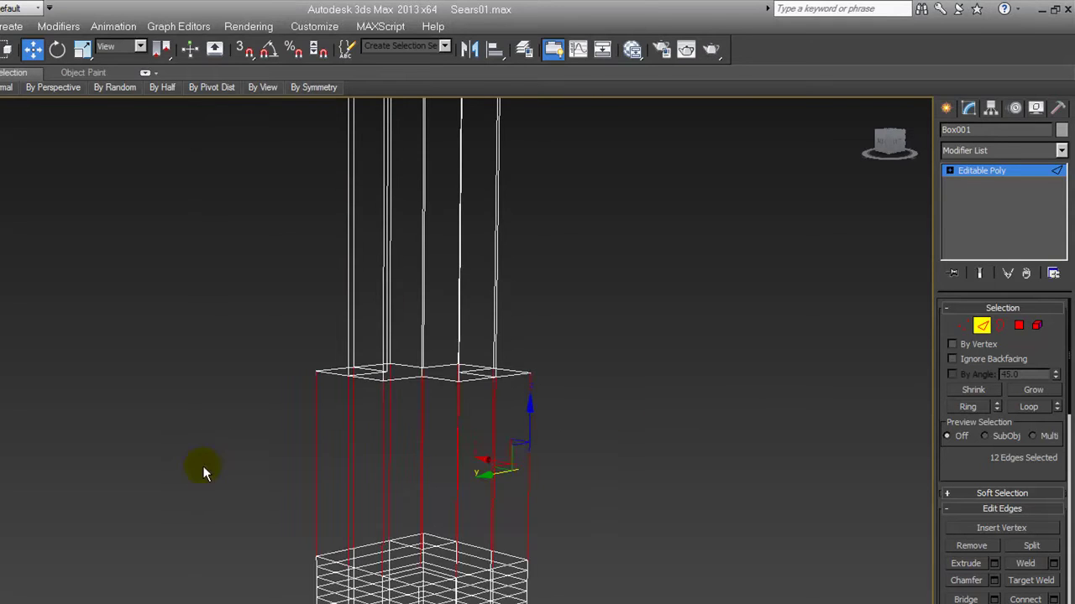
right_click(443, 407)
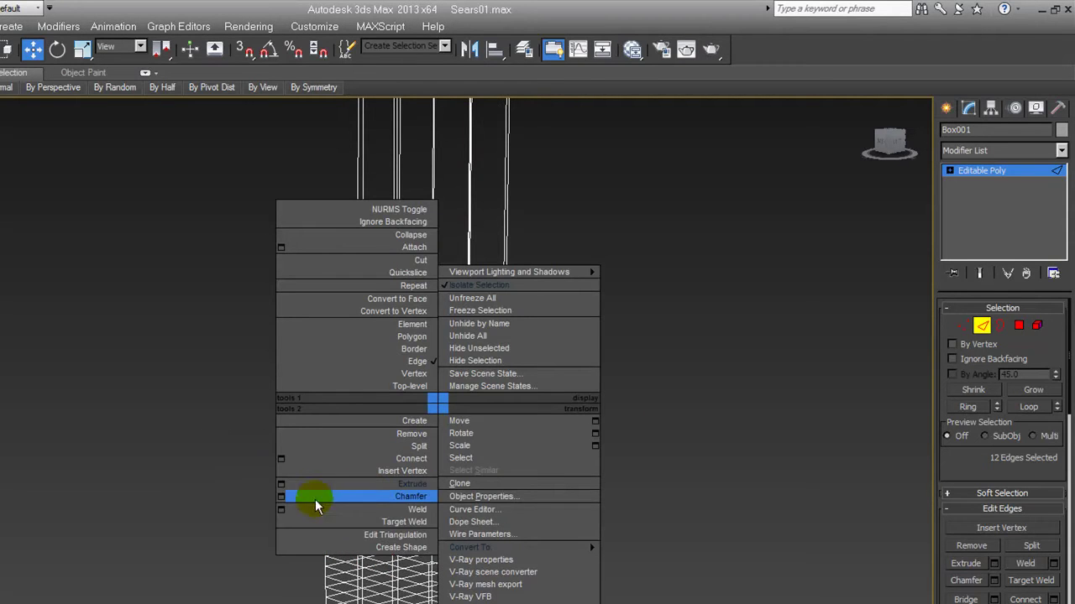
- Connect the next two tiers' vertical edges with 24 floor loops each
click(281, 458)
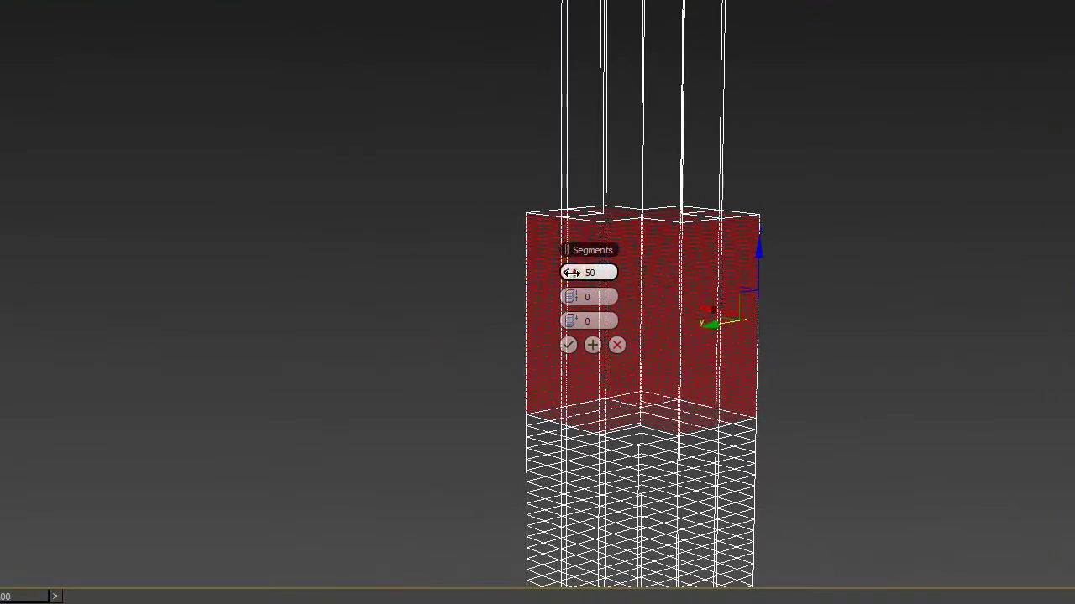
mouse_move(401, 397)
mouse_down()
mouse_move(489, 284)
mouse_move(465, 286)
mouse_up()
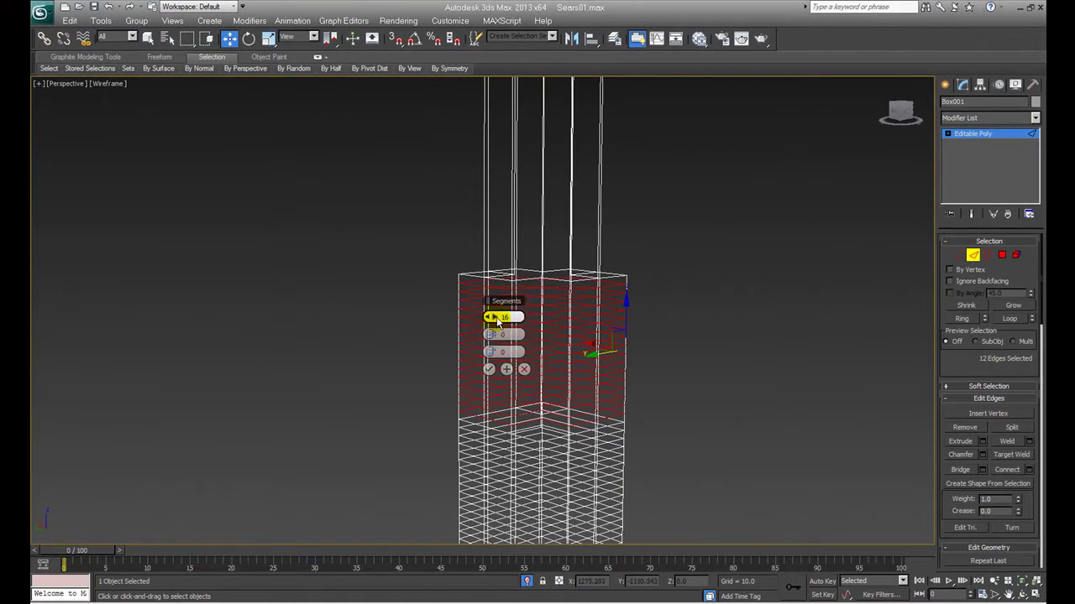
click(506, 370)
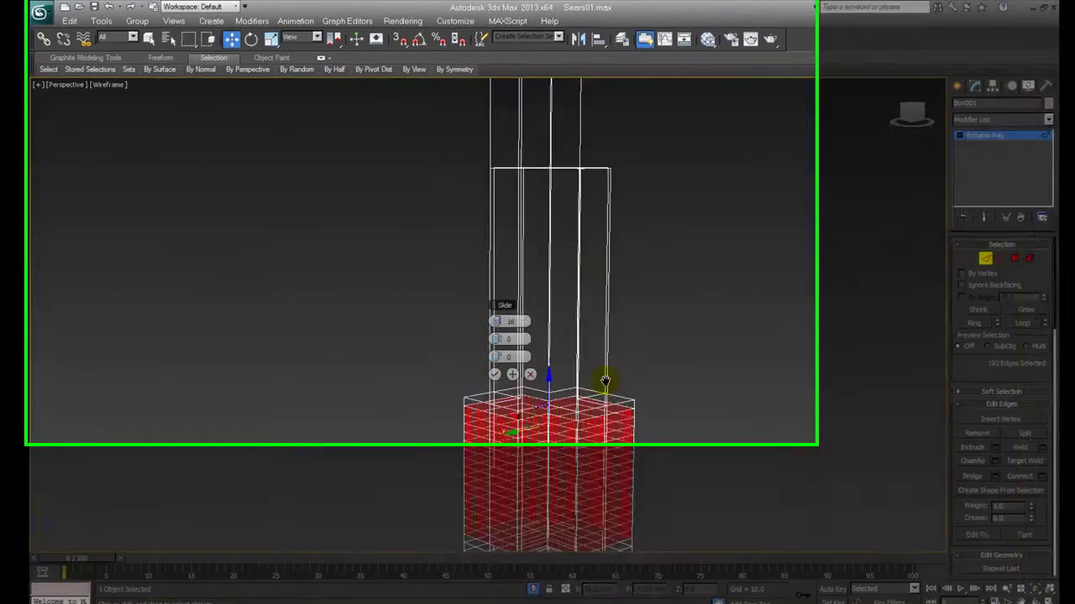
mouse_move(866, 426)
mouse_down()
mouse_move(454, 454)
mouse_move(579, 463)
mouse_up()
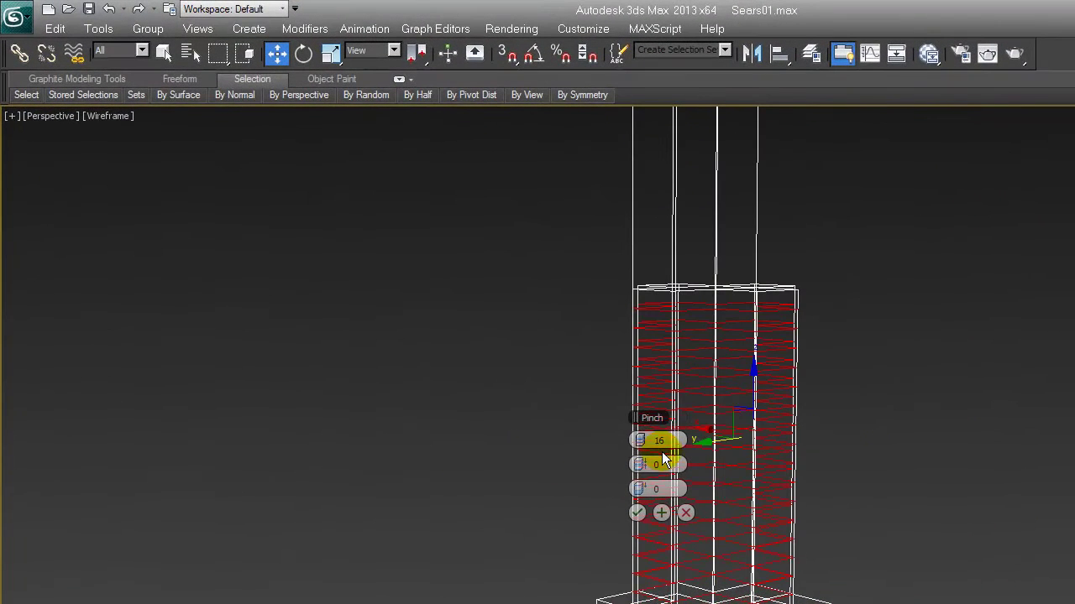
drag(640, 440, 665, 442)
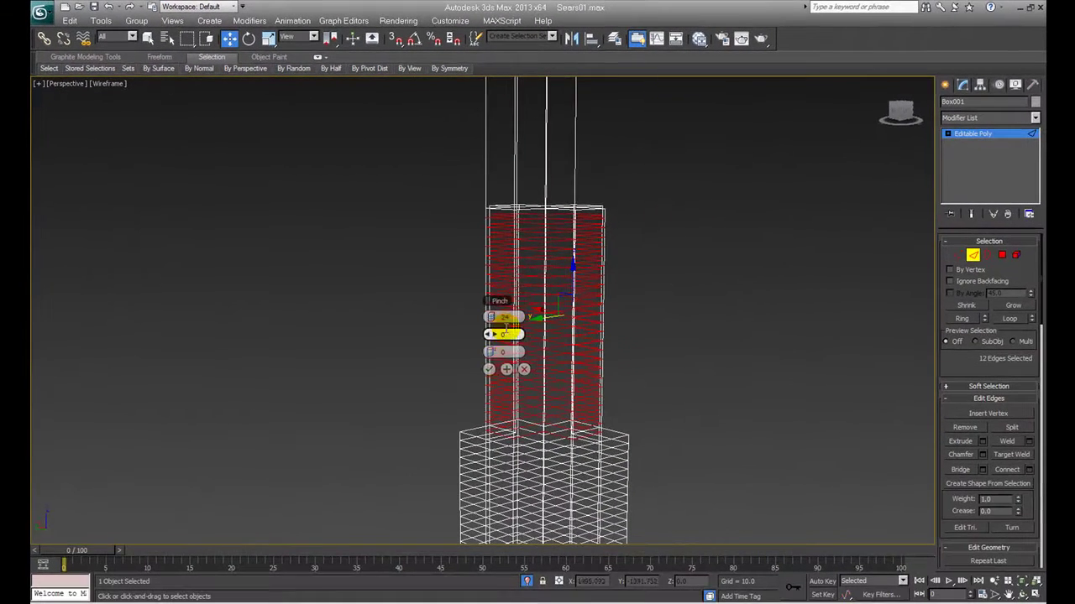
click(506, 369)
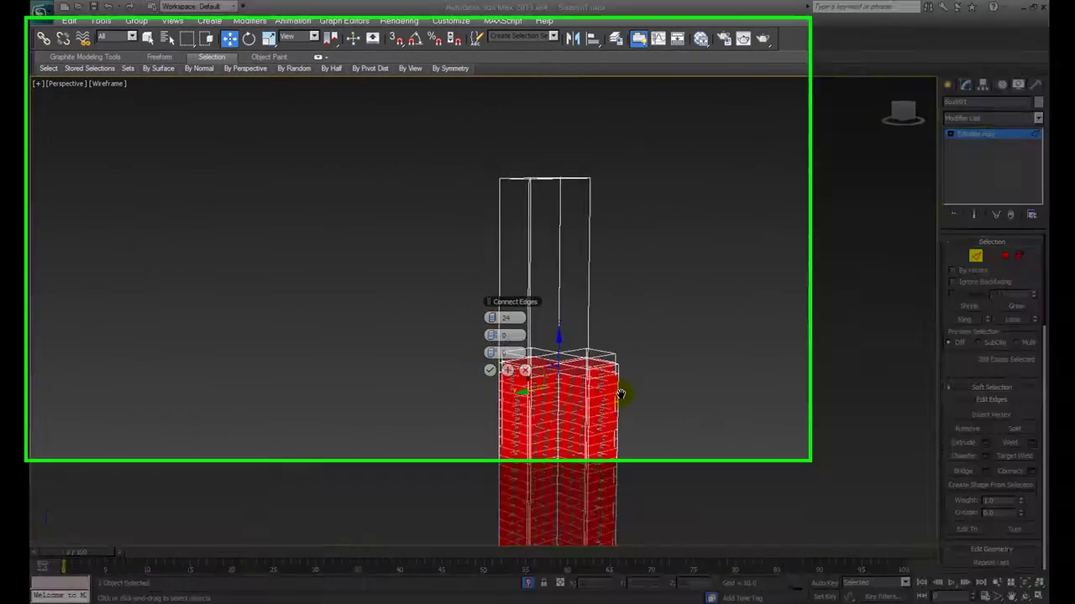
- Connect the upper tier's vertical edges with 20 loops, then clear the edge selection
alt+middle_drag(903, 471, 868, 502)
drag(551, 363, 552, 366)
mouse_move(553, 417)
alt+middle_down()
mouse_move(520, 446)
mouse_move(475, 408)
mouse_move(511, 447)
mouse_move(737, 547)
mouse_move(678, 479)
alt+middle_up()
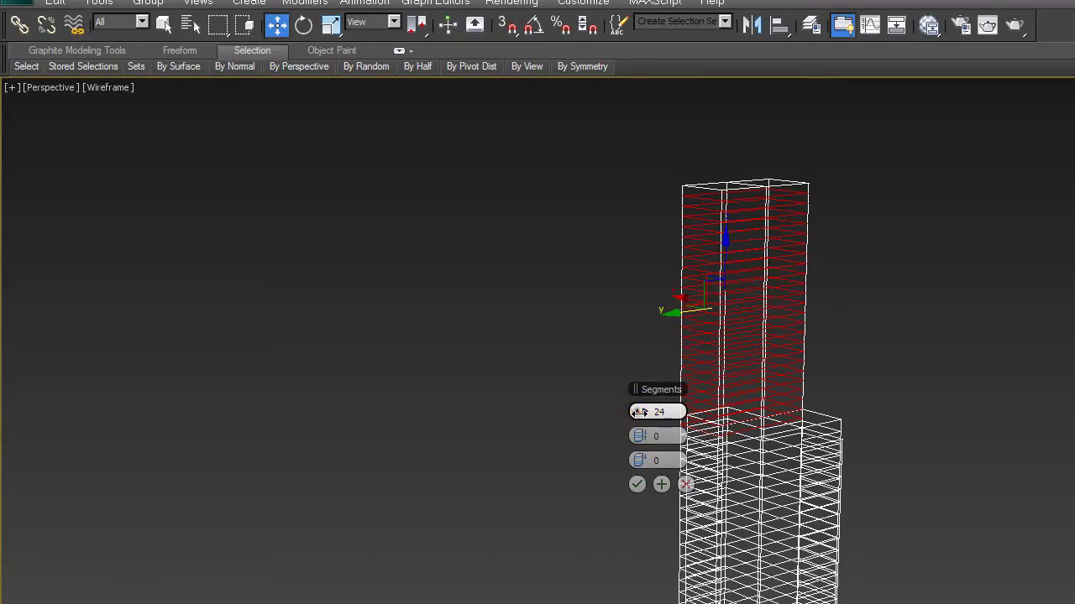
drag(639, 412, 639, 422)
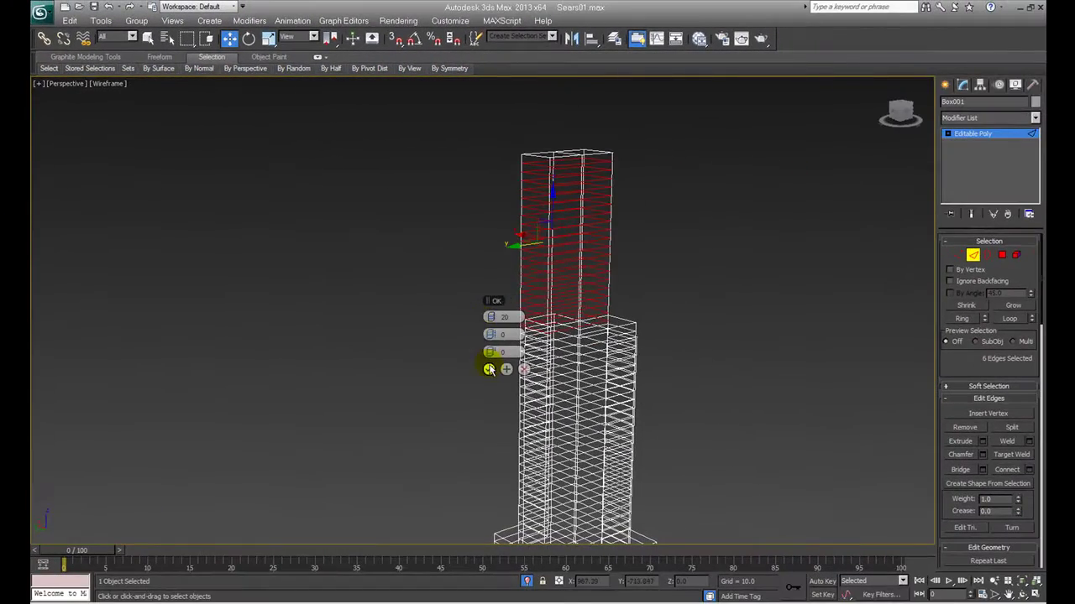
click(489, 369)
scroll(677, 252, down, 4)
click(677, 243)
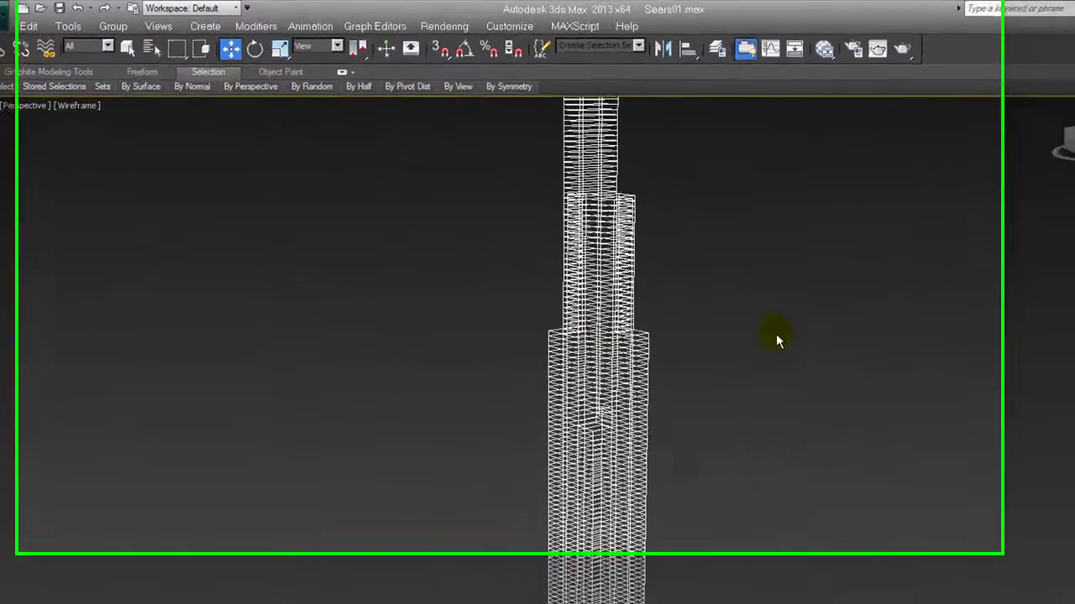
- Show the front view with Realistic shading and Edged Faces, zoomed in on the tower
key(F3)
mouse_move(899, 420)
alt+middle_down()
mouse_move(950, 460)
mouse_move(861, 423)
mouse_move(859, 380)
mouse_move(744, 392)
mouse_move(850, 393)
mouse_move(931, 376)
mouse_move(885, 318)
mouse_move(845, 349)
mouse_move(868, 386)
mouse_move(994, 374)
alt+middle_up()
key(F3)
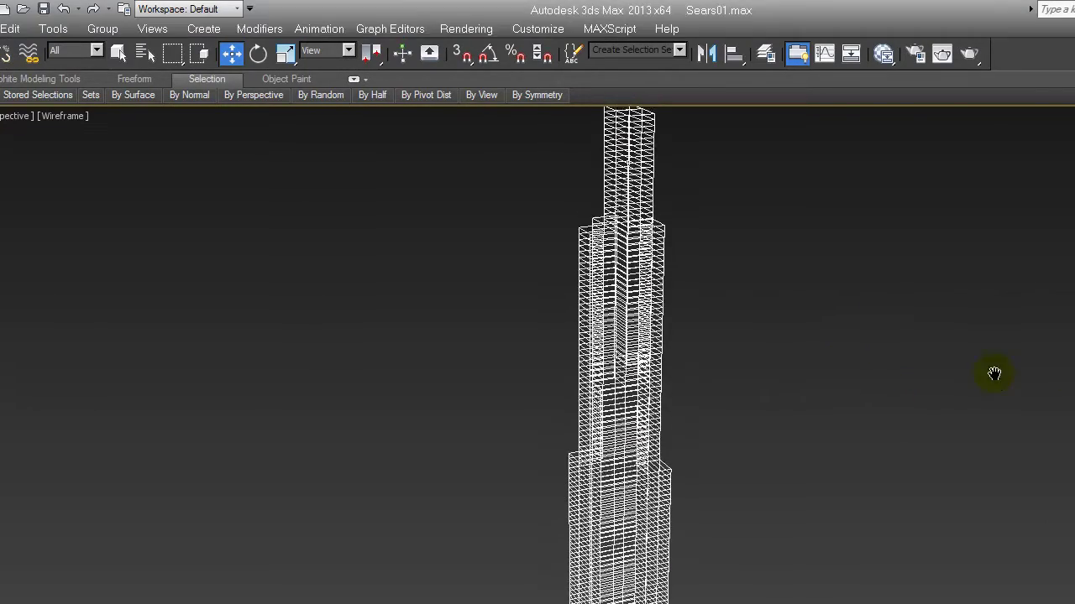
key(f)
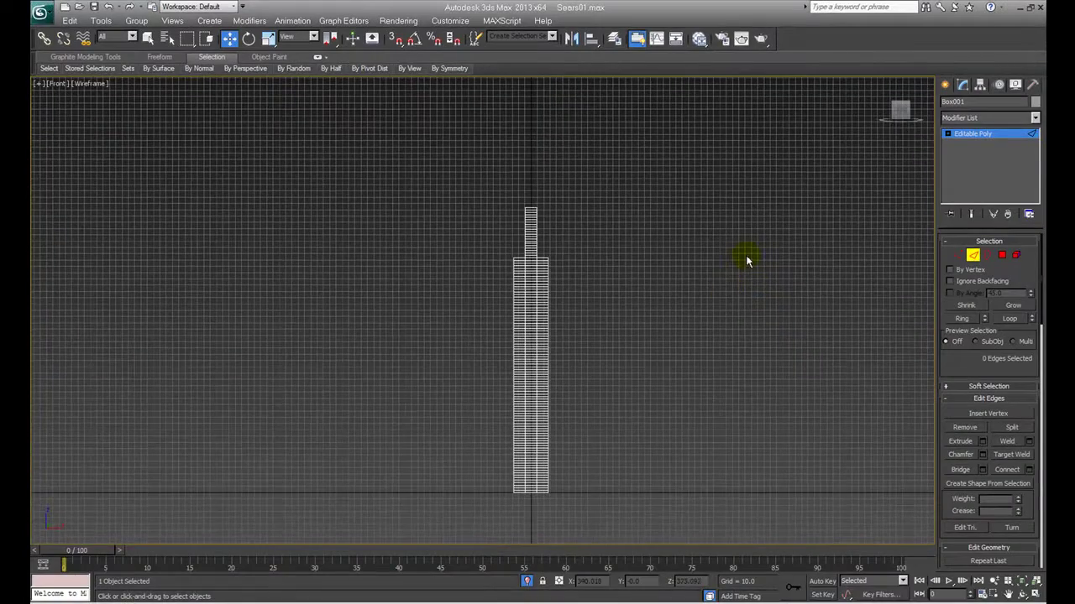
key(F3)
middle_drag(621, 284, 635, 243)
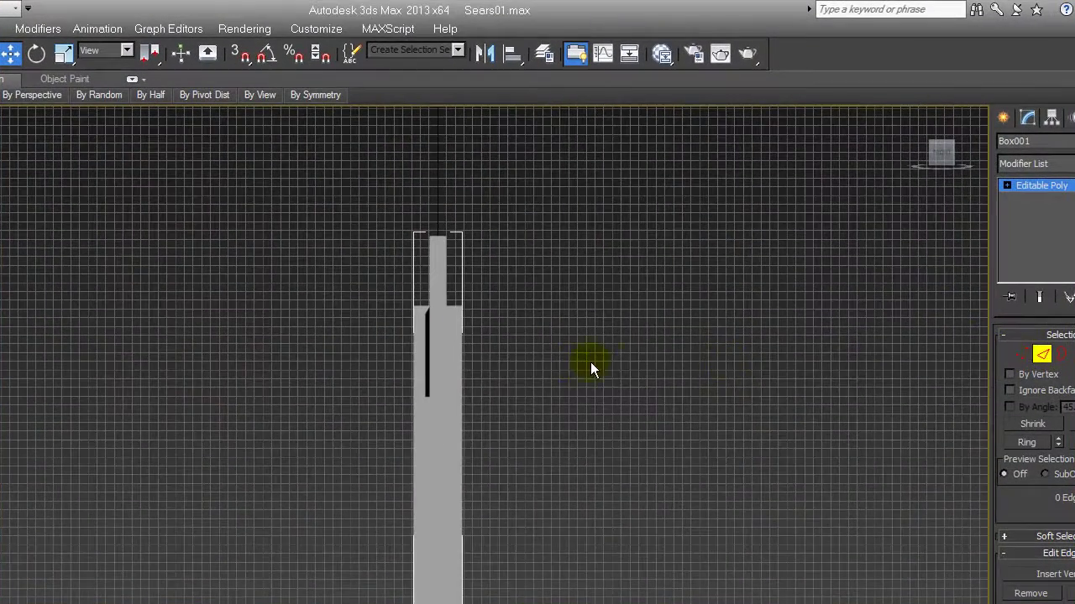
key(F4)
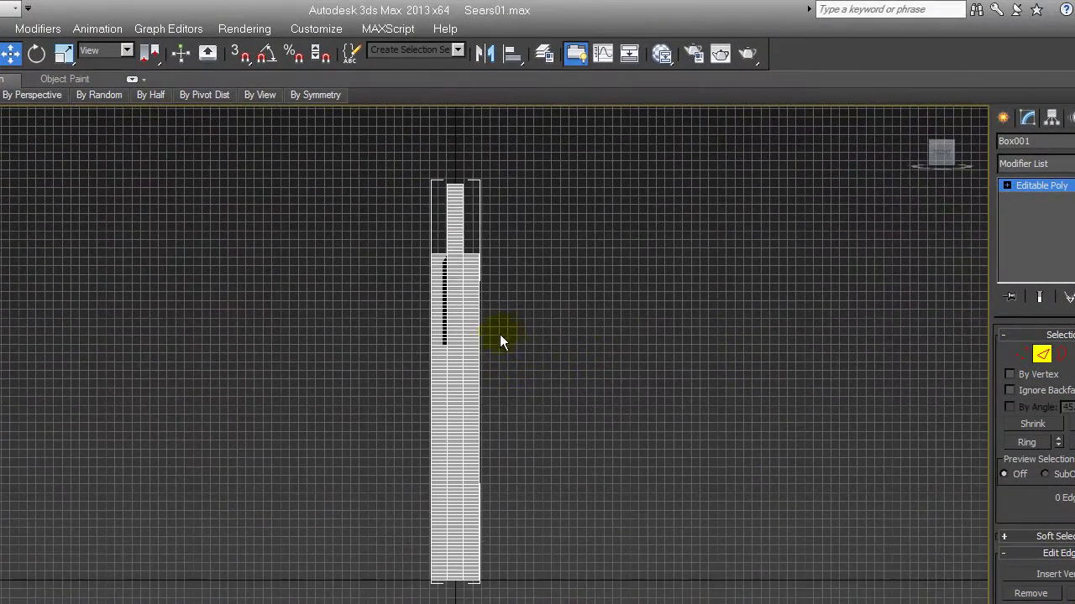
scroll(499, 340, up, 5)
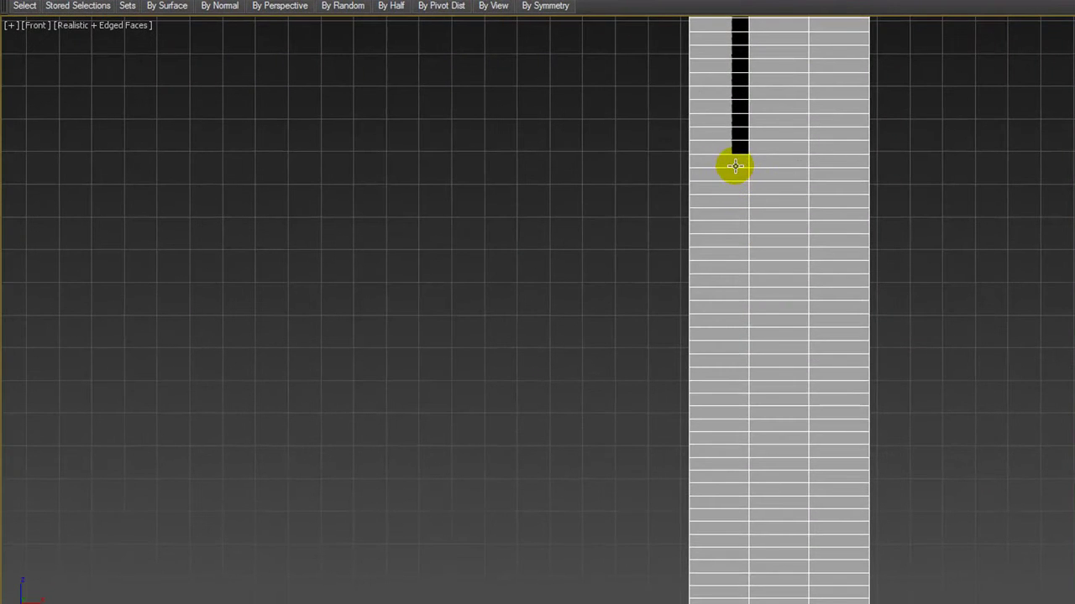
- Select floor edges at the slot, the setback and the column top
click(734, 166)
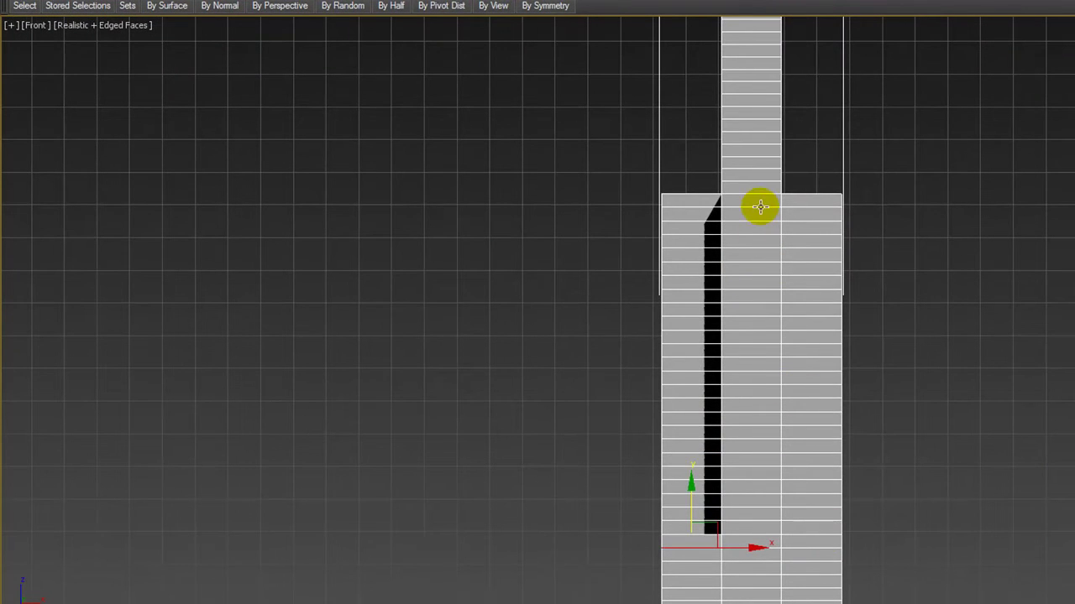
click(760, 209)
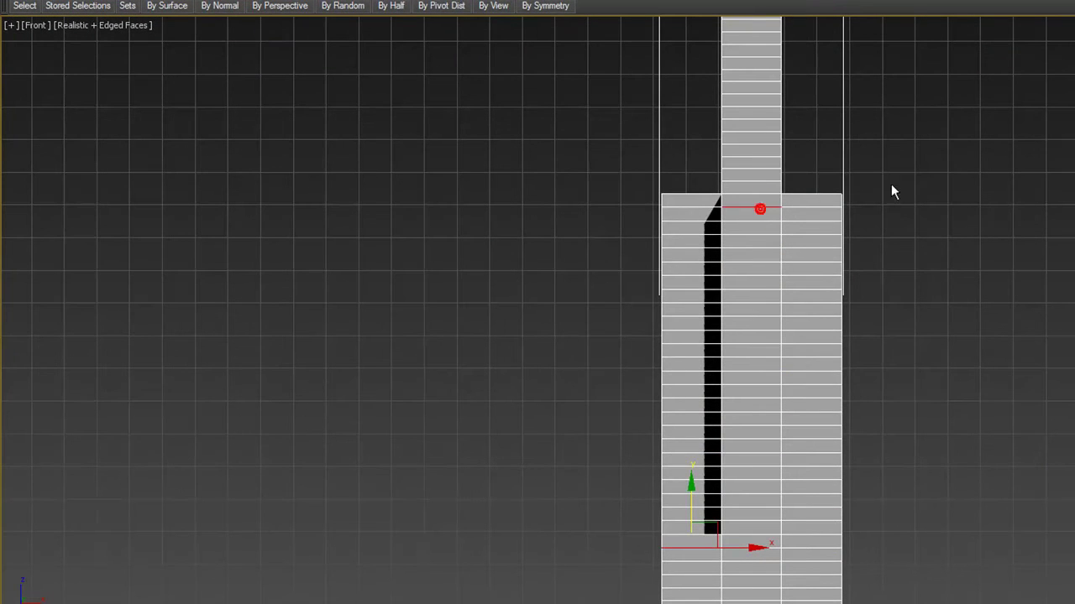
middle_drag(892, 187, 875, 437)
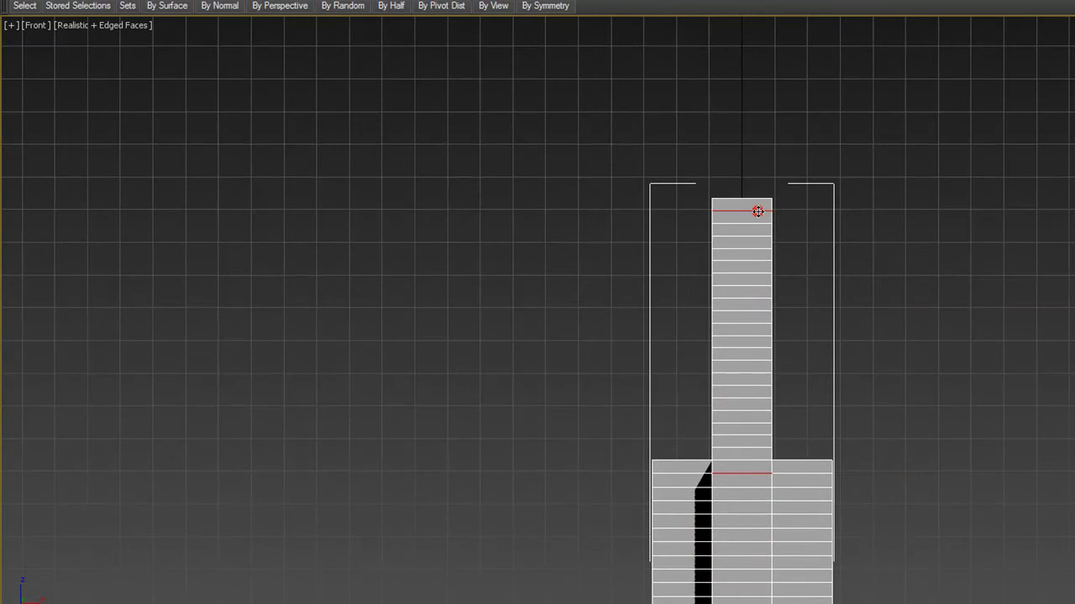
middle_drag(977, 432, 977, 260)
key(p)
scroll(897, 451, up, 2)
scroll(897, 452, up, 2)
scroll(850, 428, down, 3)
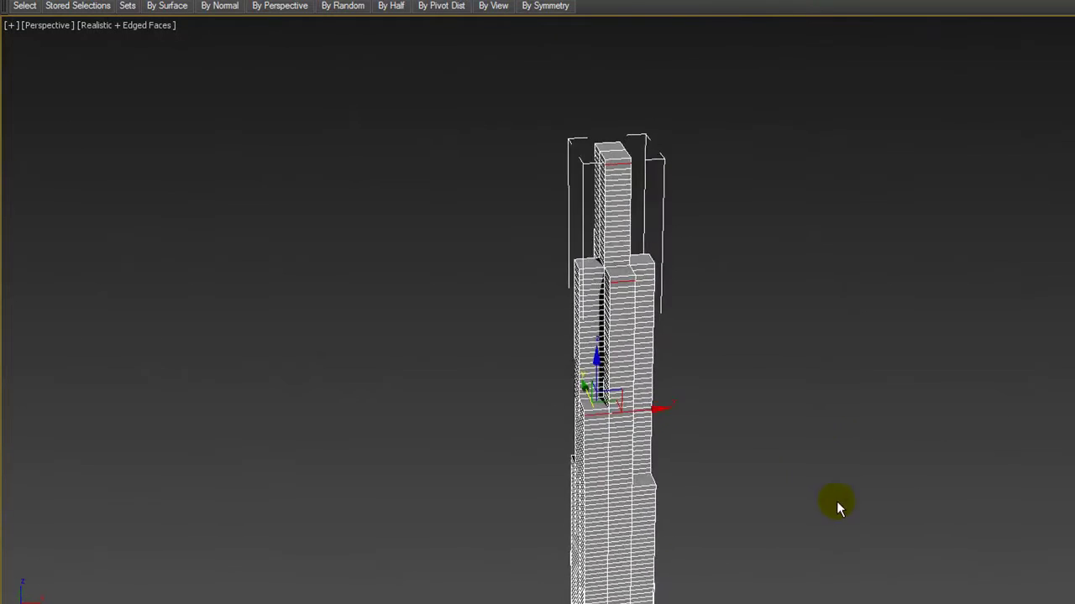
alt+middle_drag(849, 428, 767, 371)
scroll(767, 371, up, 2)
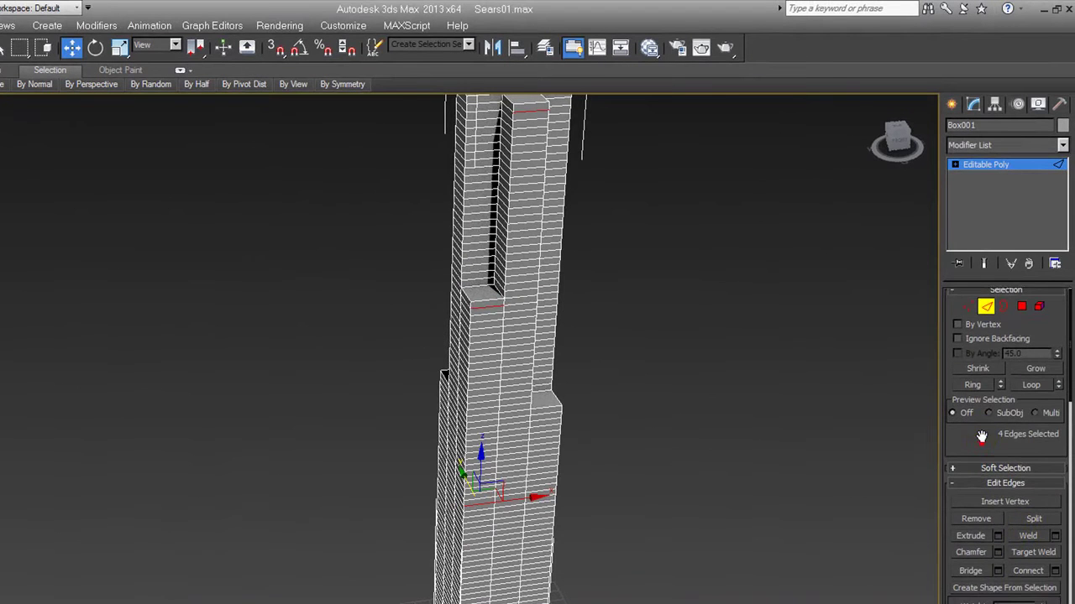
- Extend the edges into full floor loops, deselect them, and zoom into the front view
click(1029, 394)
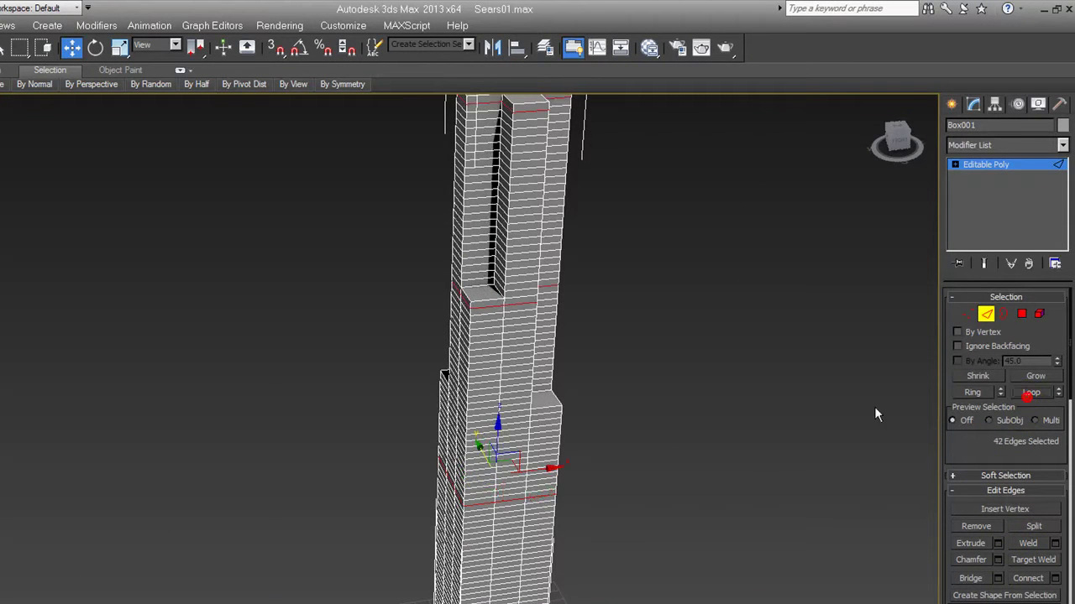
key(z)
click(669, 512)
mouse_move(669, 512)
middle_down()
mouse_move(607, 496)
mouse_move(618, 478)
mouse_move(584, 512)
mouse_move(504, 487)
mouse_move(625, 425)
mouse_move(448, 434)
mouse_move(590, 430)
middle_up()
key(f)
scroll(505, 488, up, 3)
- In wireframe, box-select vertices along the floor lines, right side and top of the tower
key(g)
scroll(590, 429, up, 2)
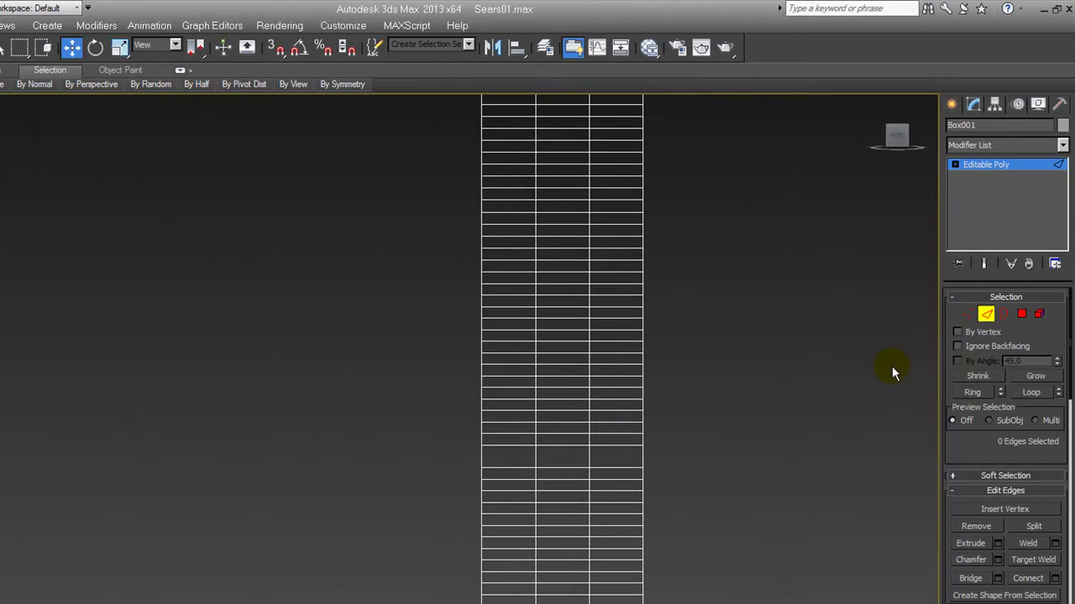
click(966, 315)
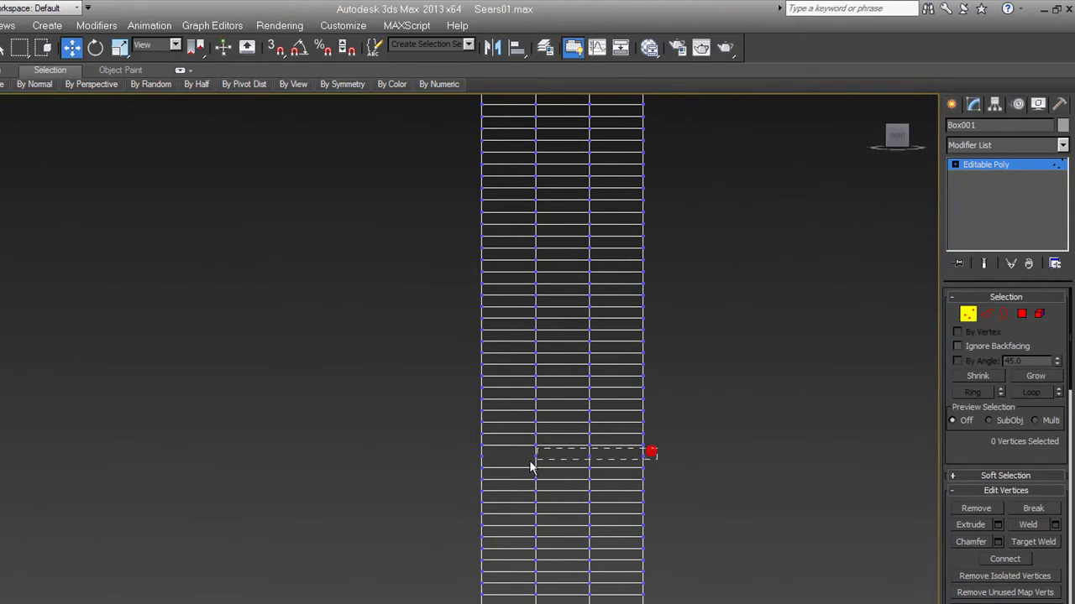
drag(458, 466, 458, 466)
middle_drag(644, 449, 590, 557)
scroll(580, 449, down, 2)
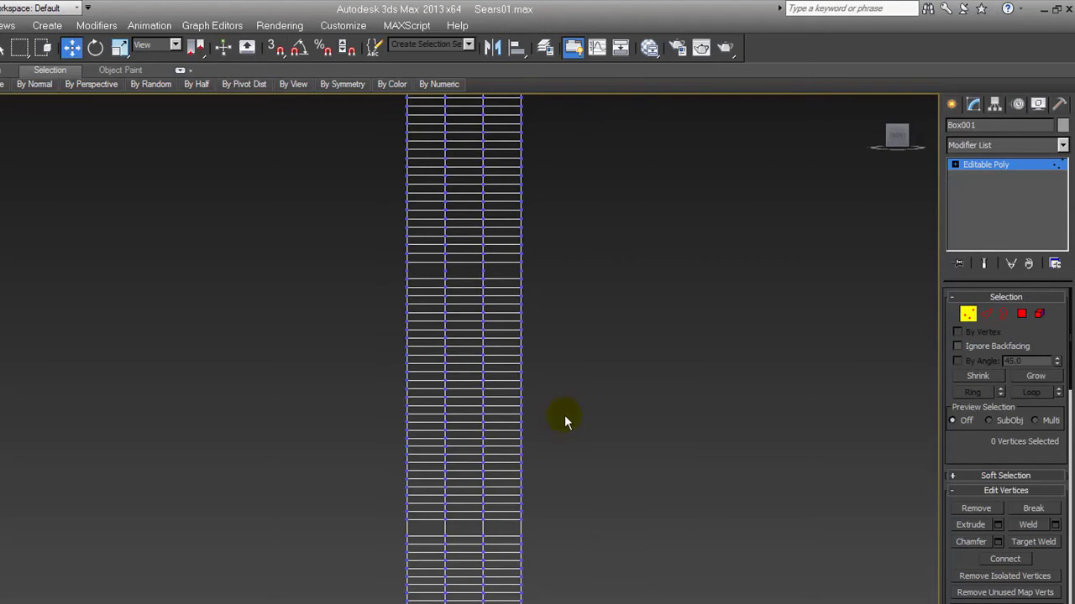
scroll(384, 168, up, 4)
middle_drag(487, 225, 356, 287)
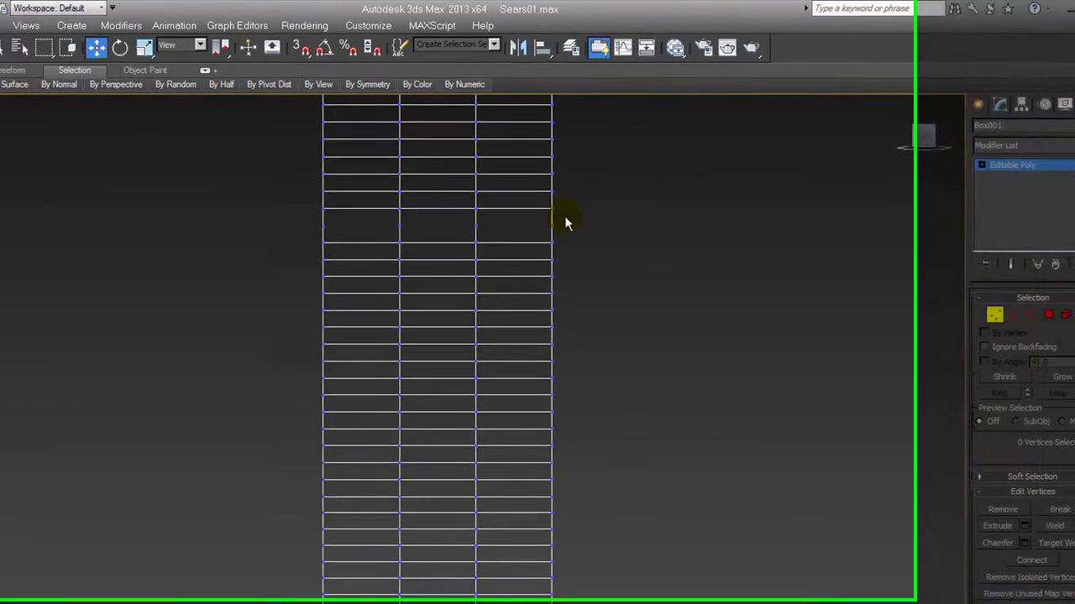
drag(540, 219, 245, 237)
drag(397, 237, 396, 237)
middle_drag(479, 211, 564, 540)
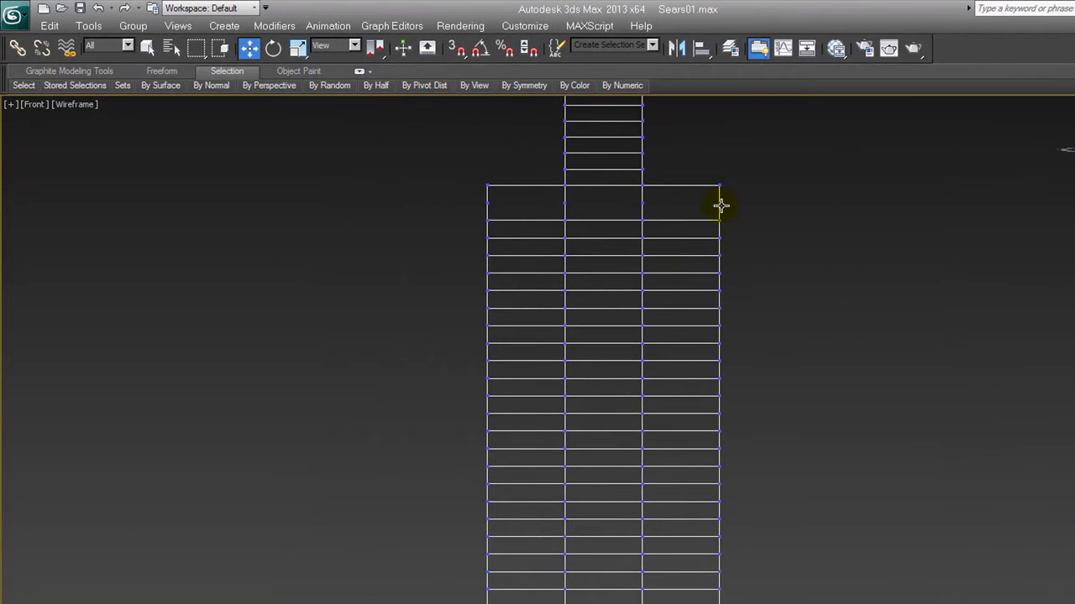
drag(428, 216, 429, 215)
middle_drag(430, 220, 532, 487)
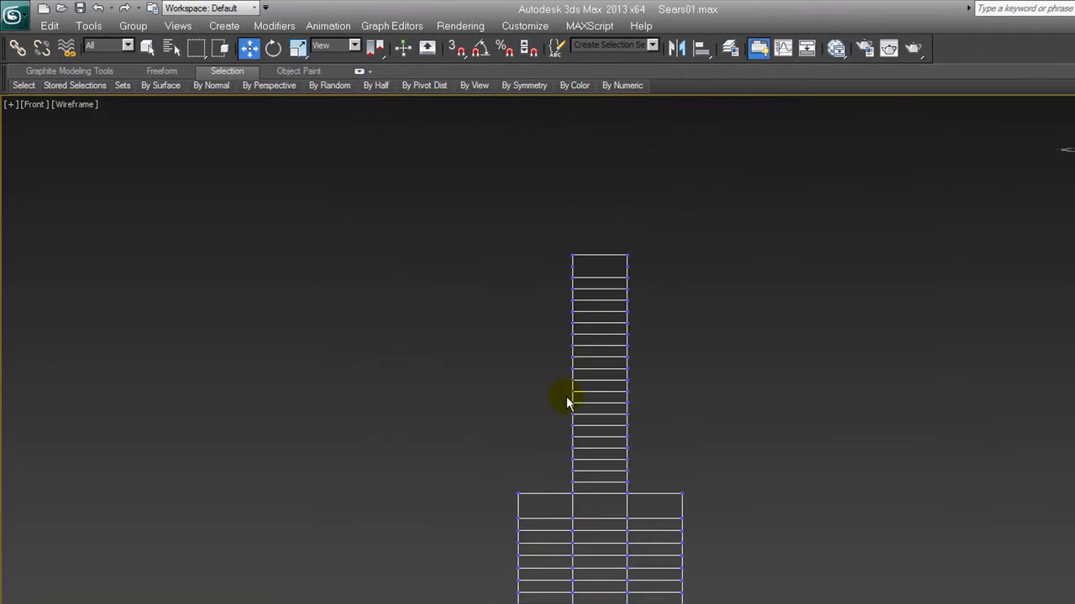
drag(563, 229, 563, 228)
scroll(592, 298, down, 3)
- Return to a shaded three-quarter Perspective view and switch to Polygon sub-object level
key(p)
scroll(630, 327, down, 2)
mouse_move(642, 348)
alt+middle_down()
mouse_move(677, 401)
mouse_move(691, 393)
alt+middle_up()
key(F3)
scroll(655, 394, up, 3)
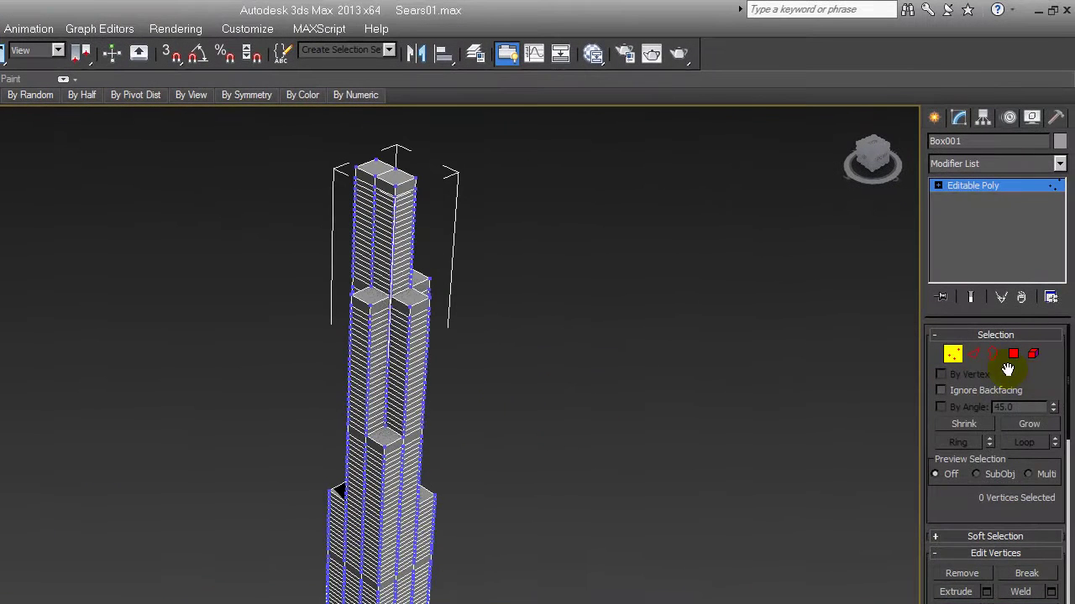
click(1014, 354)
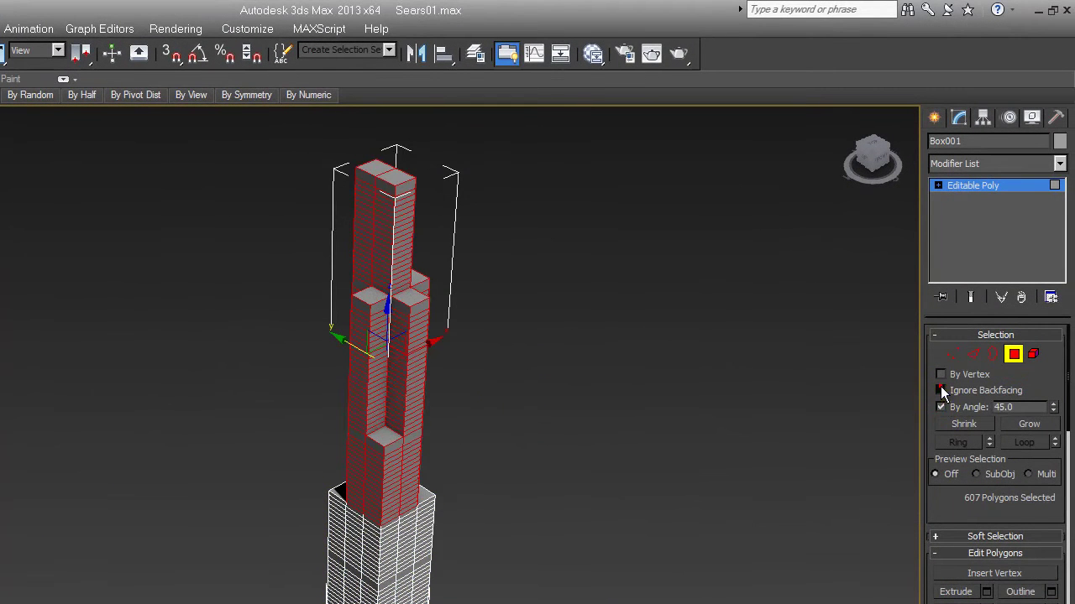
- Select one column's wall, then add each column's outer walls, reaching 1200 polygons
click(352, 371)
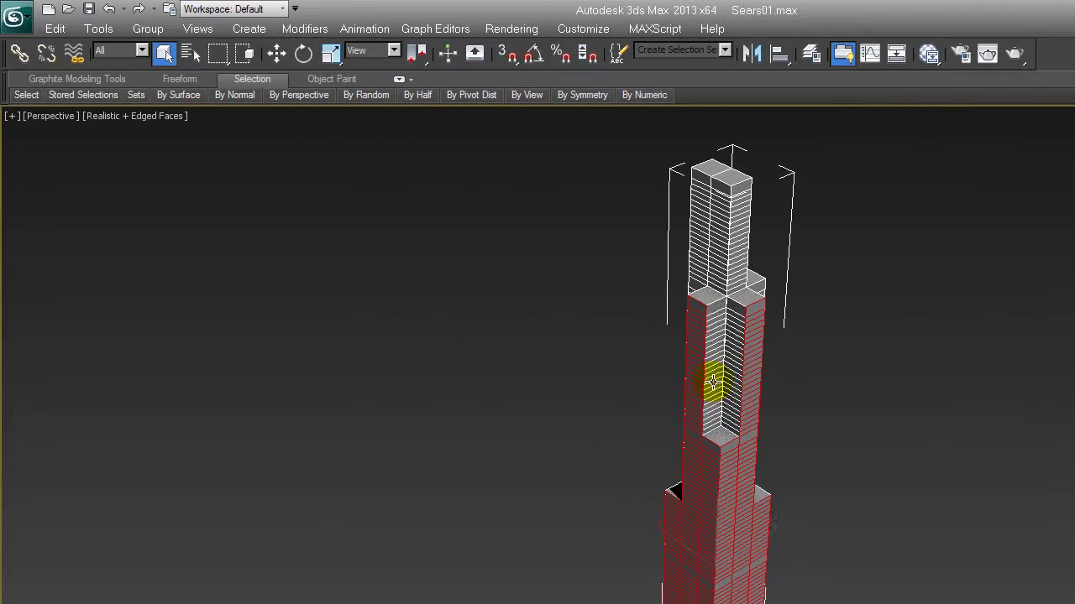
ctrl+click(732, 263)
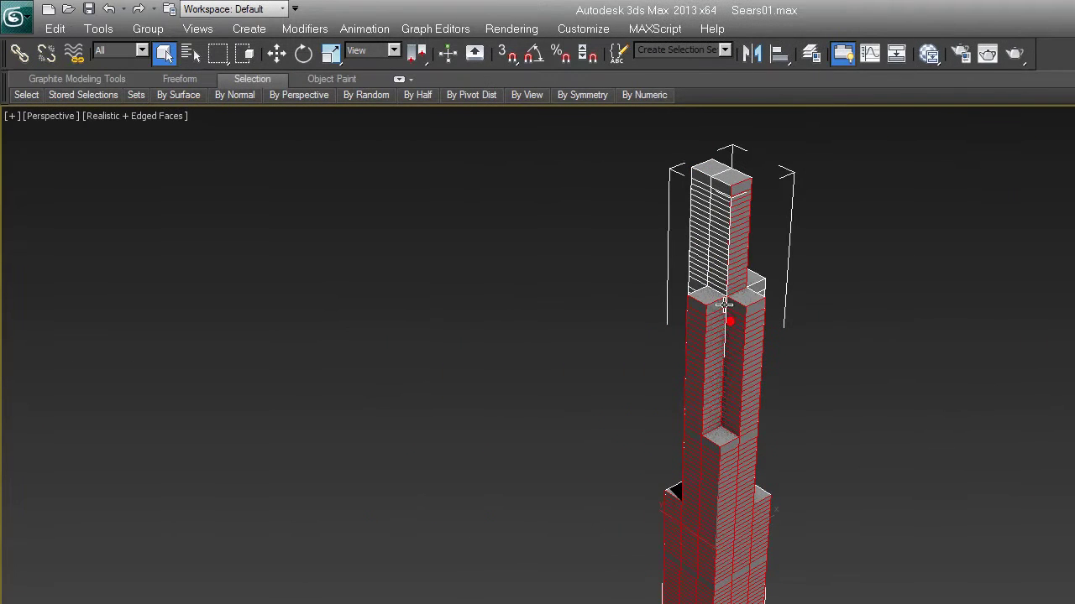
ctrl+click(707, 244)
alt+middle_drag(663, 462, 931, 485)
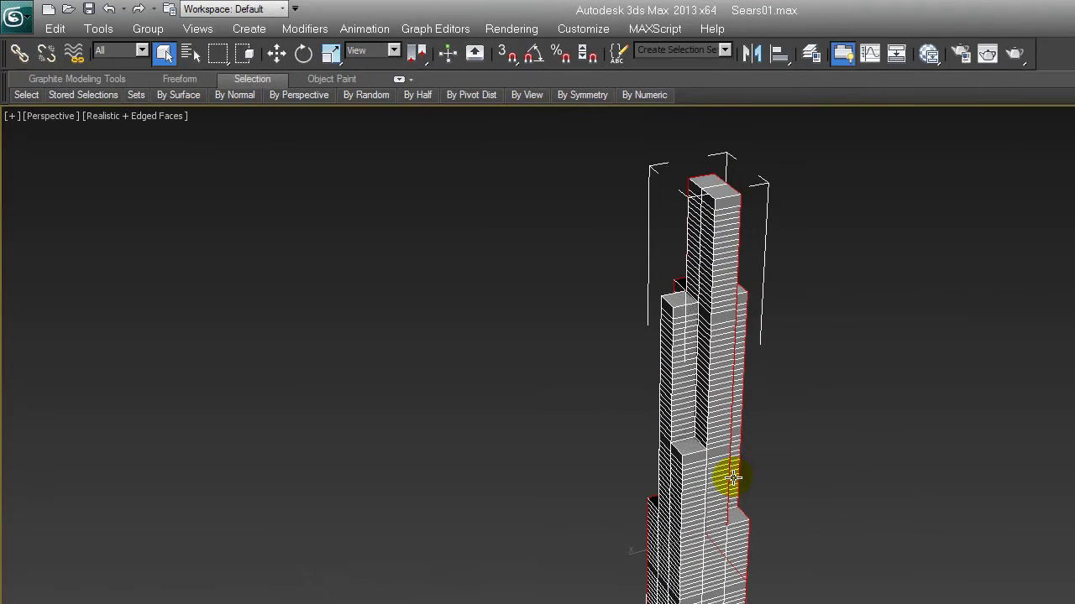
ctrl+click(702, 545)
ctrl+click(696, 408)
ctrl+click(682, 395)
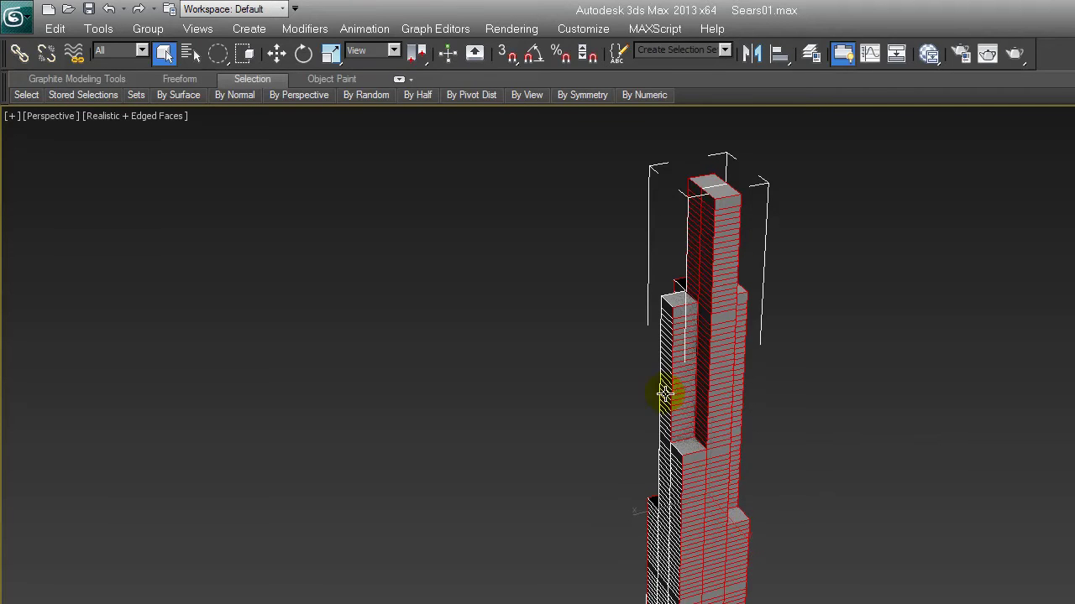
ctrl+click(665, 393)
alt+middle_drag(645, 507, 851, 499)
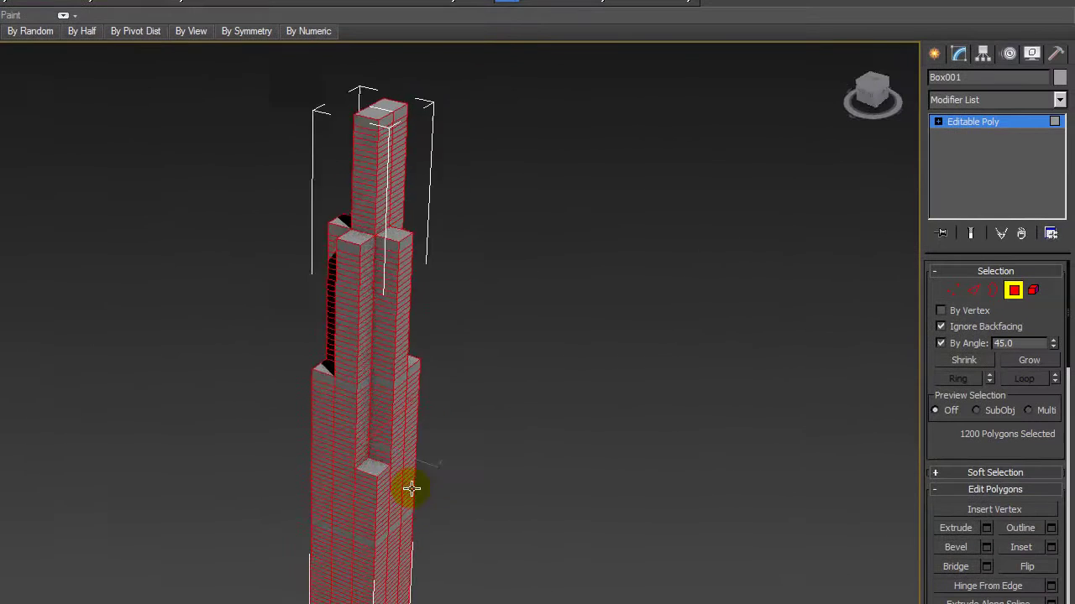
mouse_move(411, 487)
alt+middle_down()
mouse_move(683, 501)
mouse_move(618, 447)
alt+middle_up()
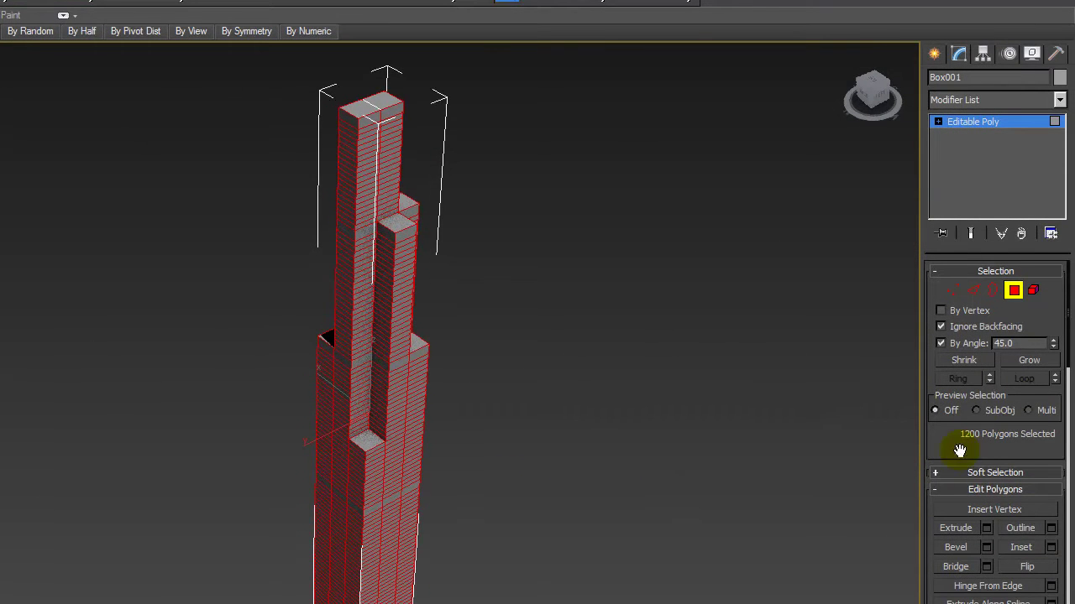
- Inset the 1200 wall faces By Polygon with a thin amount of about 0.77
click(1050, 547)
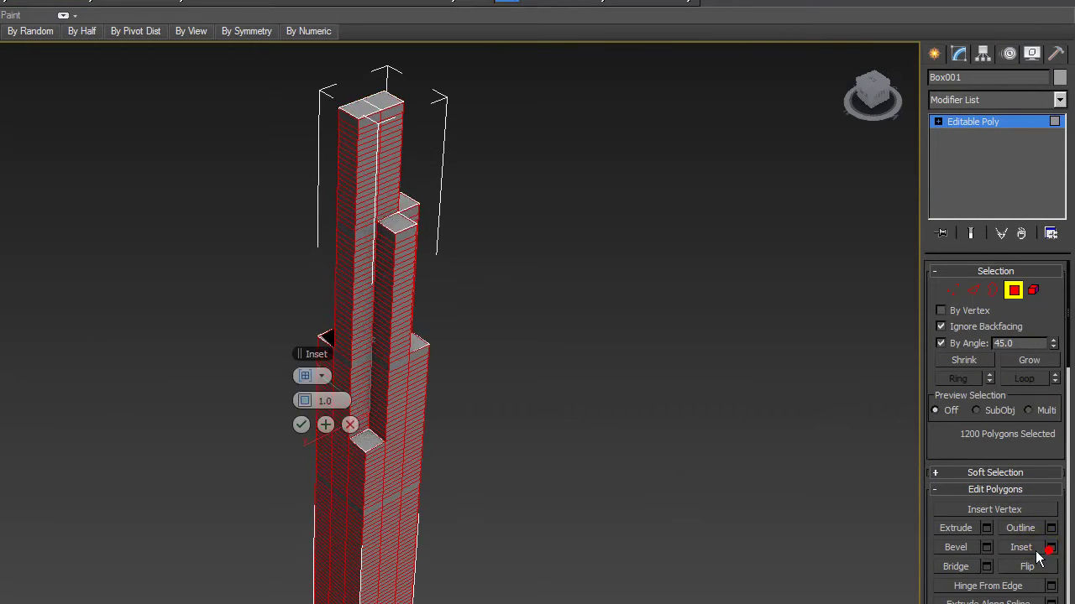
scroll(471, 458, up, 1)
scroll(479, 445, up, 2)
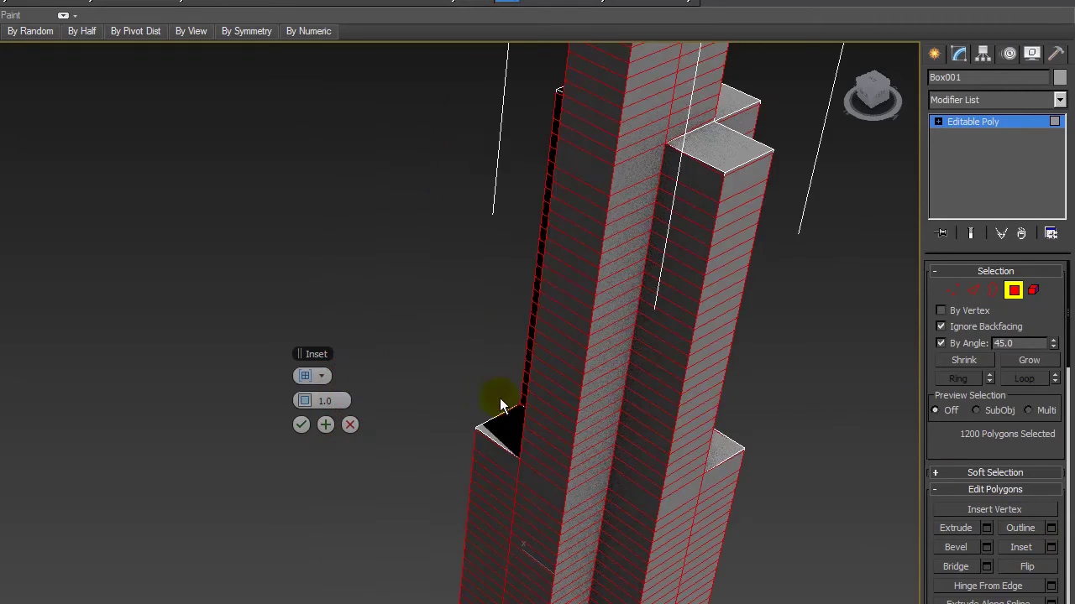
scroll(479, 445, up, 2)
scroll(491, 378, up, 2)
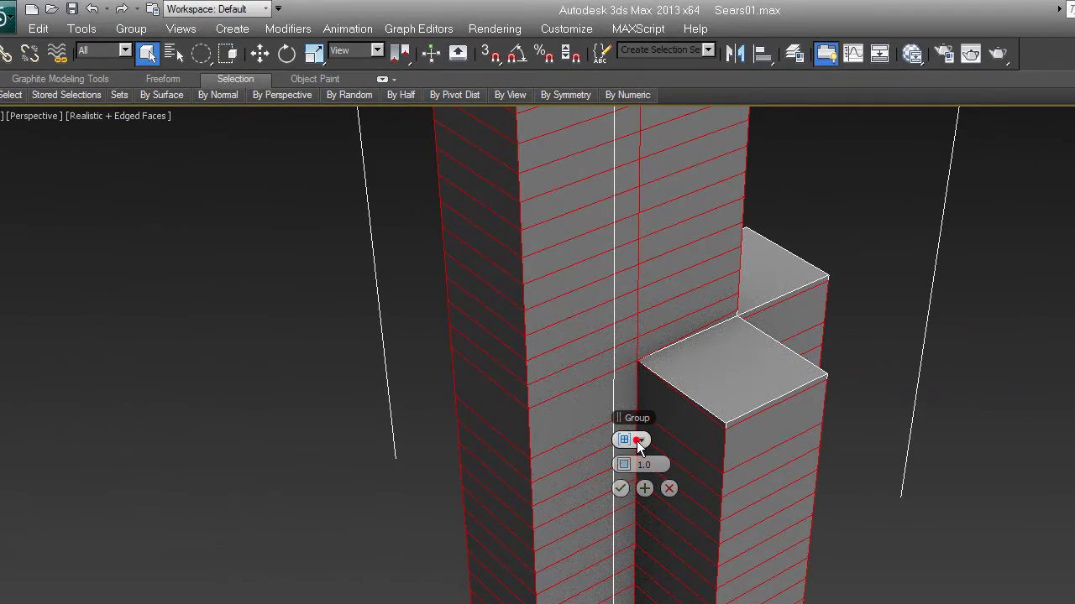
click(640, 439)
click(662, 468)
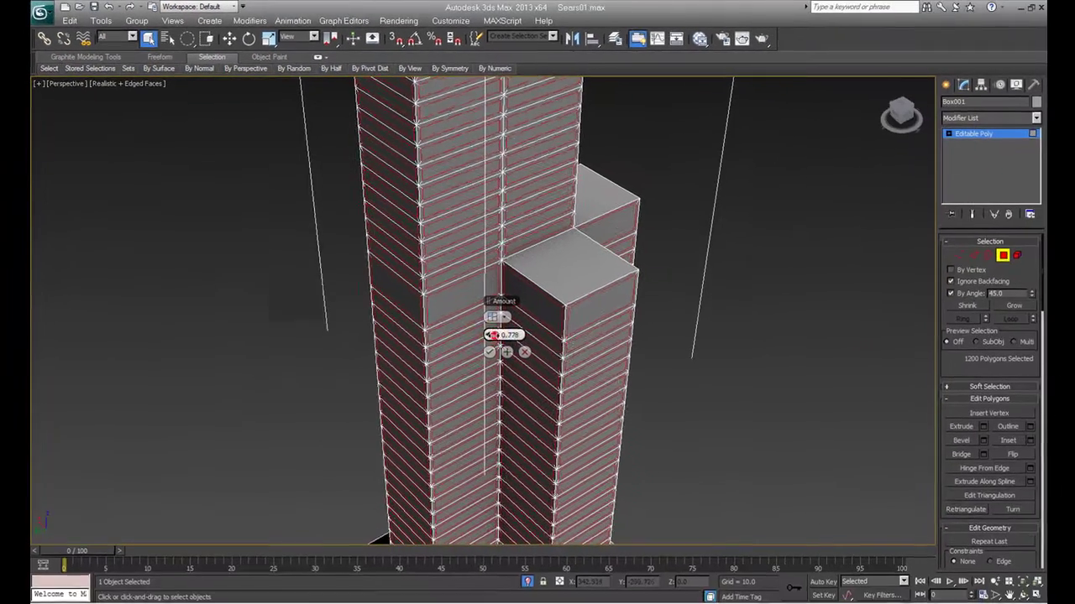
drag(632, 468, 632, 477)
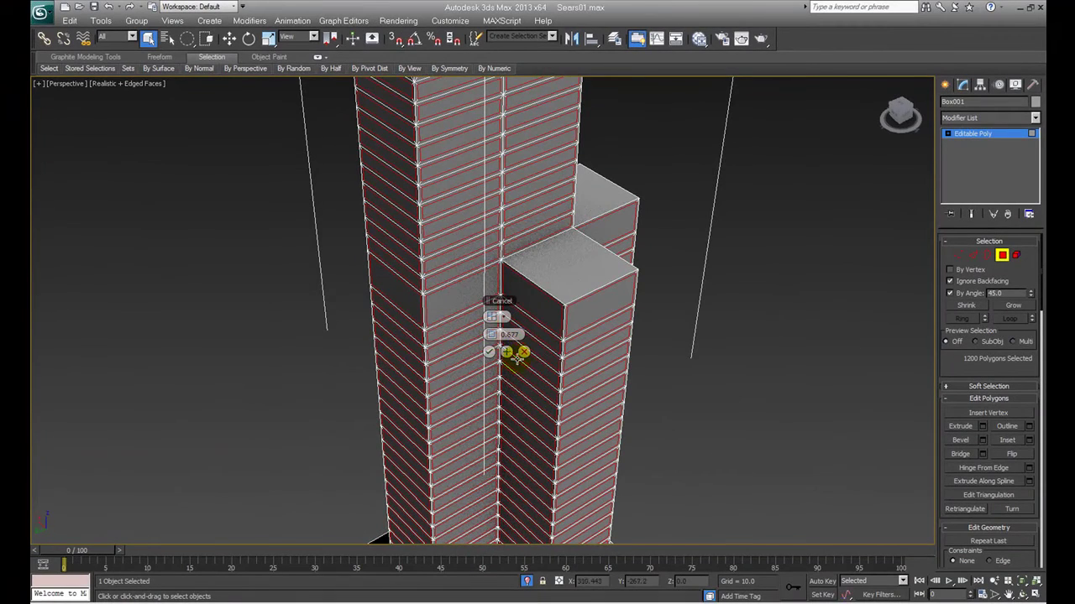
click(488, 353)
scroll(569, 360, down, 2)
scroll(579, 344, down, 5)
mouse_move(580, 335)
middle_down()
mouse_move(573, 211)
mouse_move(579, 360)
middle_up()
scroll(492, 305, up, 2)
scroll(456, 328, up, 3)
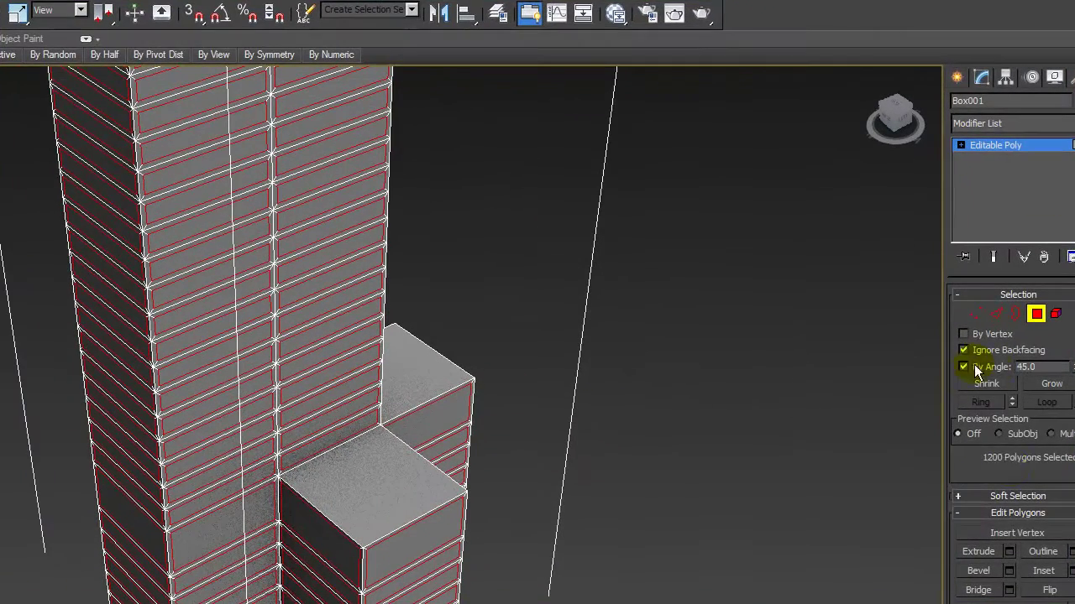
- Set an Extrude Height of -0.3 on the inset window panels
click(1008, 550)
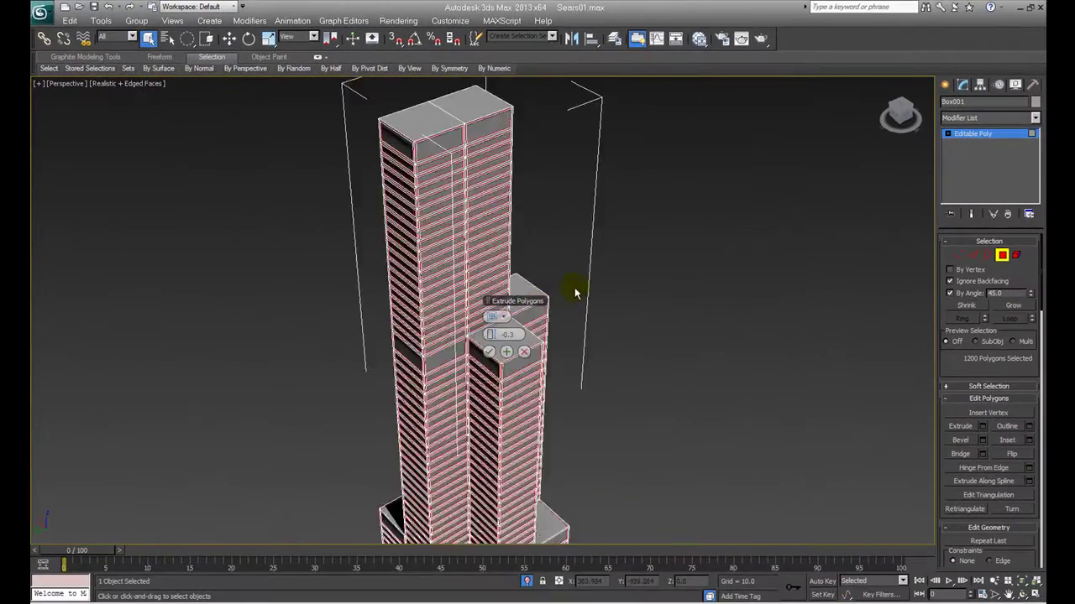
scroll(576, 293, up, 5)
mouse_move(616, 233)
alt+middle_down()
mouse_move(607, 281)
mouse_move(602, 199)
alt+middle_up()
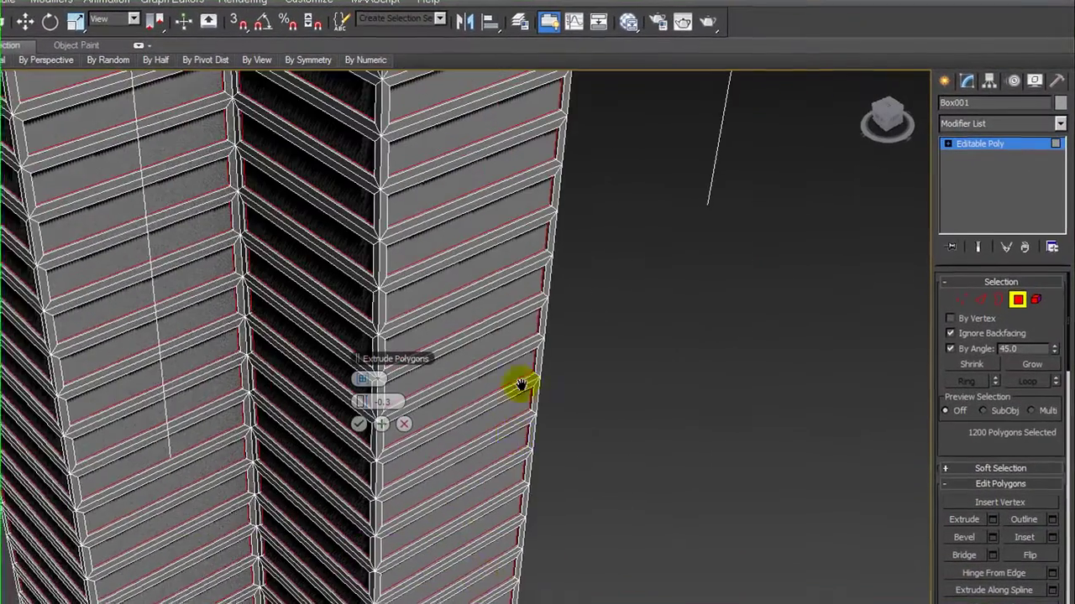
mouse_move(516, 384)
alt+middle_down()
mouse_move(482, 504)
mouse_move(451, 518)
mouse_move(332, 503)
mouse_move(300, 439)
mouse_move(328, 431)
alt+middle_up()
- Confirm the -0.3 extrusion and detach the recessed window panels as a separate object
click(358, 425)
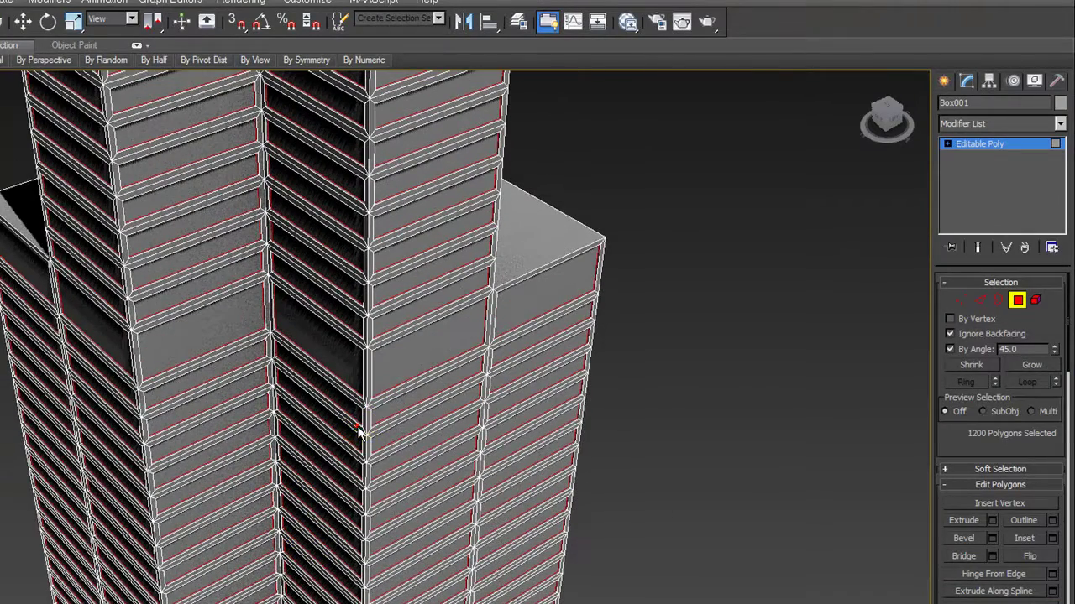
alt+middle_drag(546, 413, 913, 384)
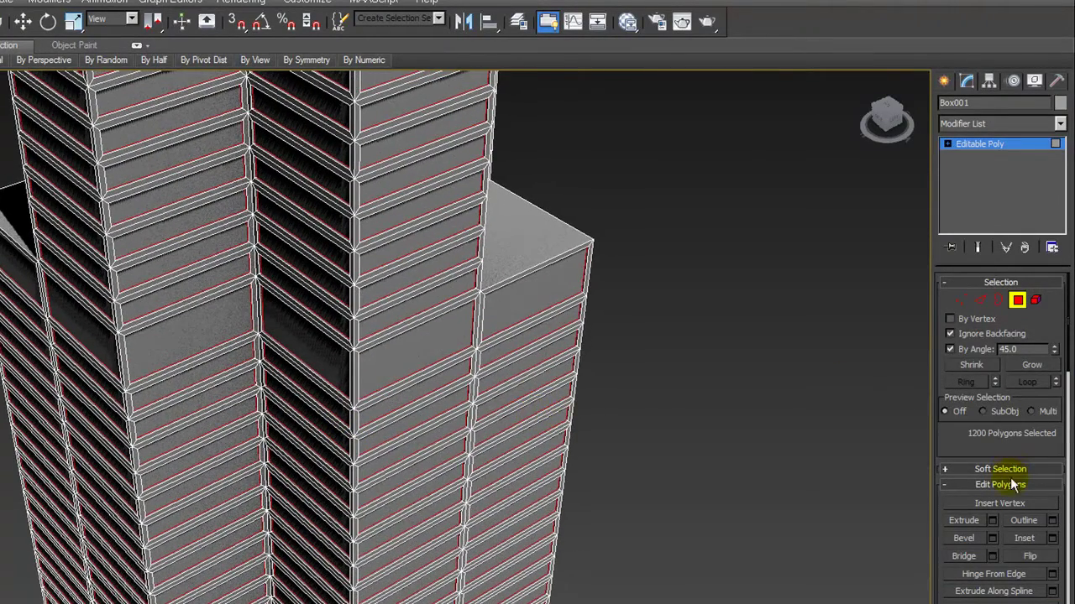
scroll(957, 445, down, 1)
scroll(966, 420, down, 2)
scroll(1002, 461, down, 2)
scroll(1002, 462, down, 1)
click(1026, 510)
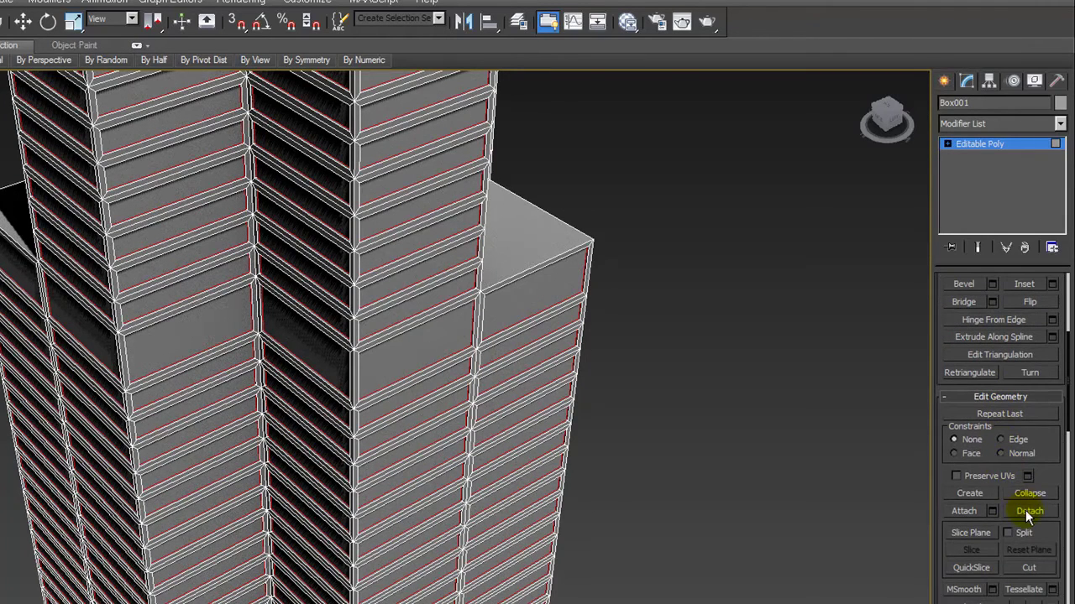
click(464, 377)
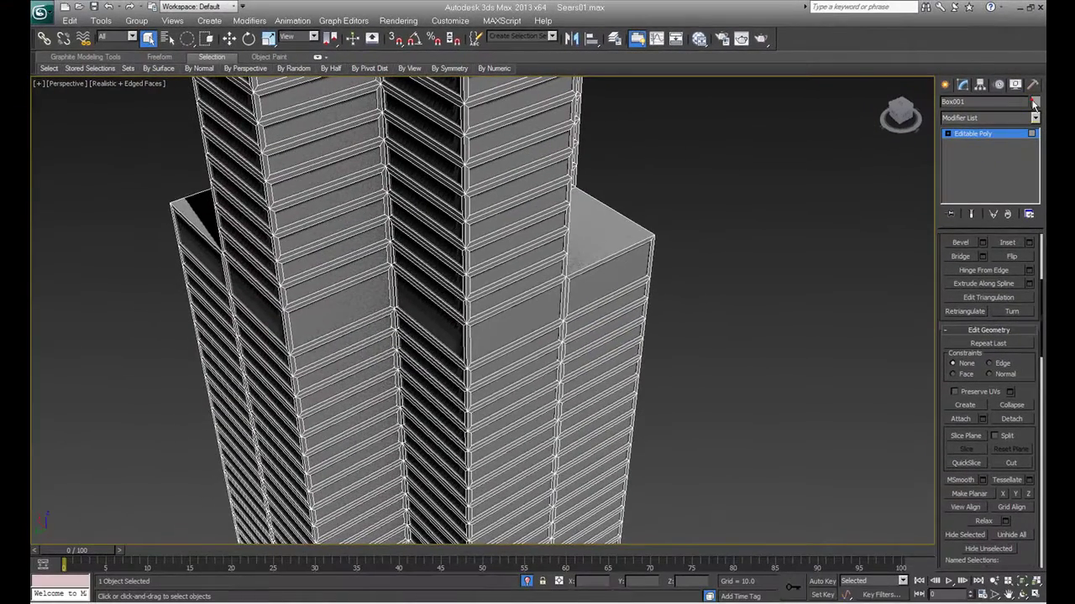
- Give the tower body a custom near-black object colour
click(1033, 100)
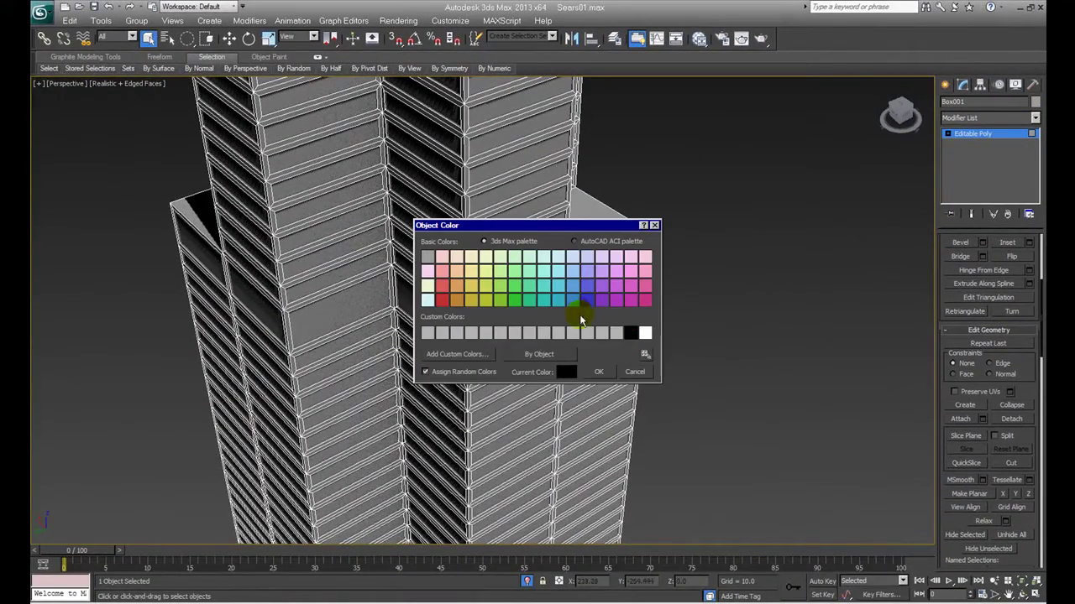
click(616, 333)
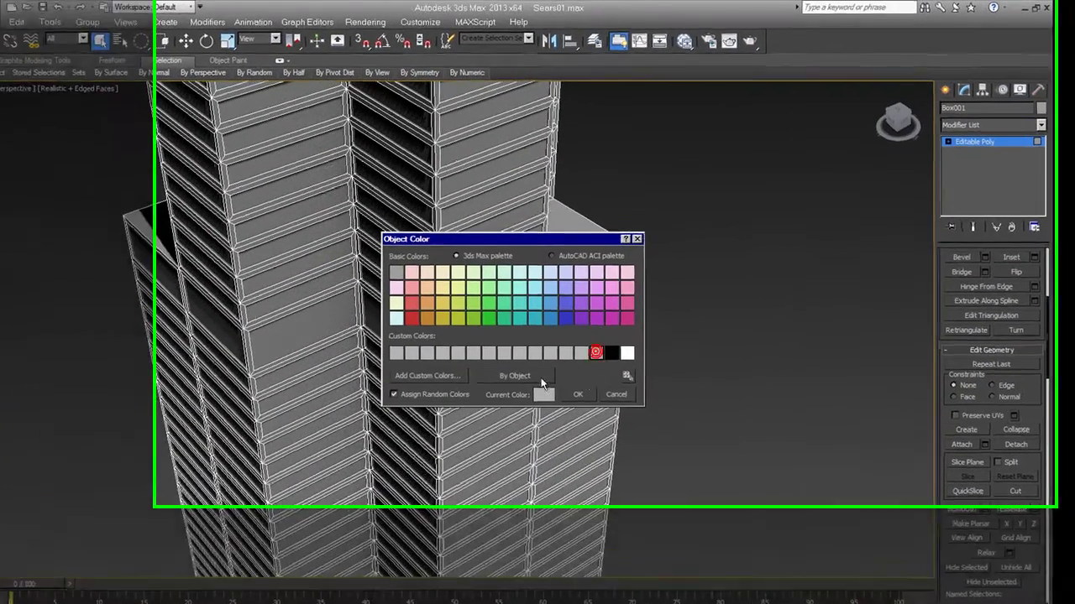
click(426, 375)
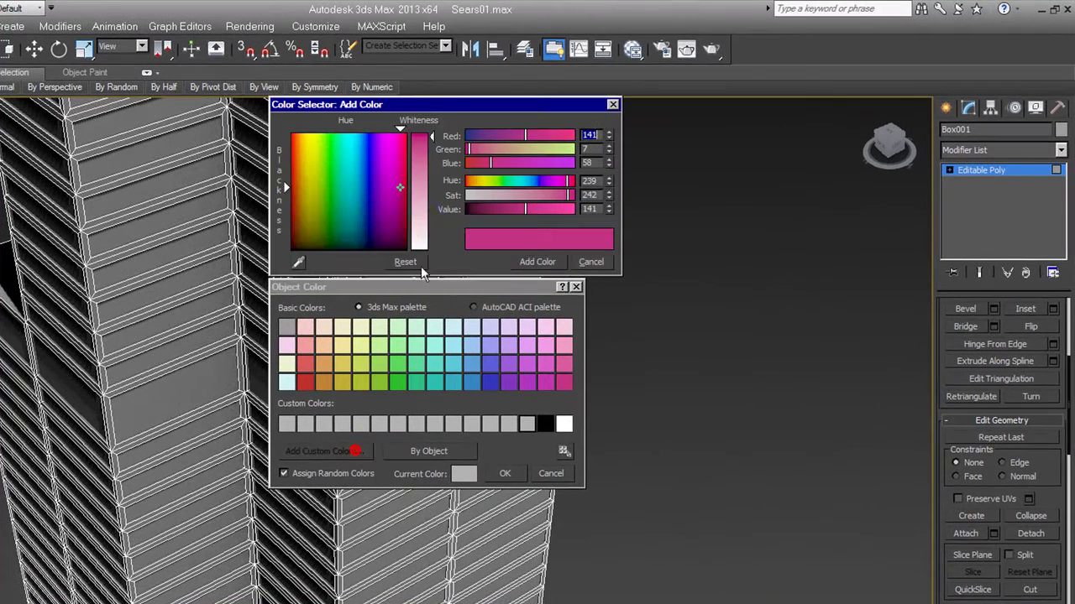
drag(414, 225, 433, 249)
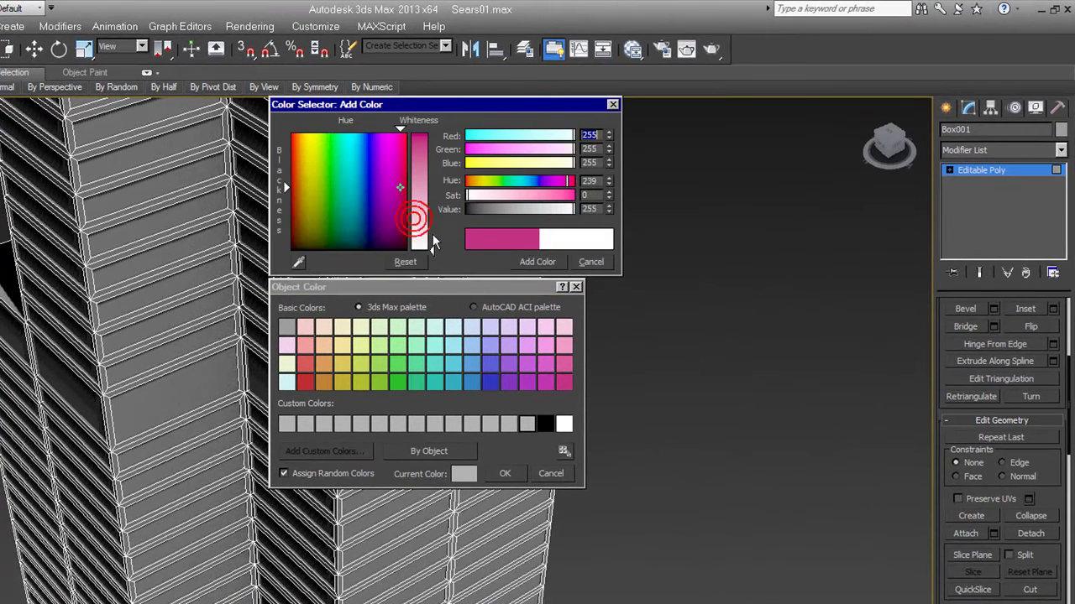
drag(477, 209, 471, 208)
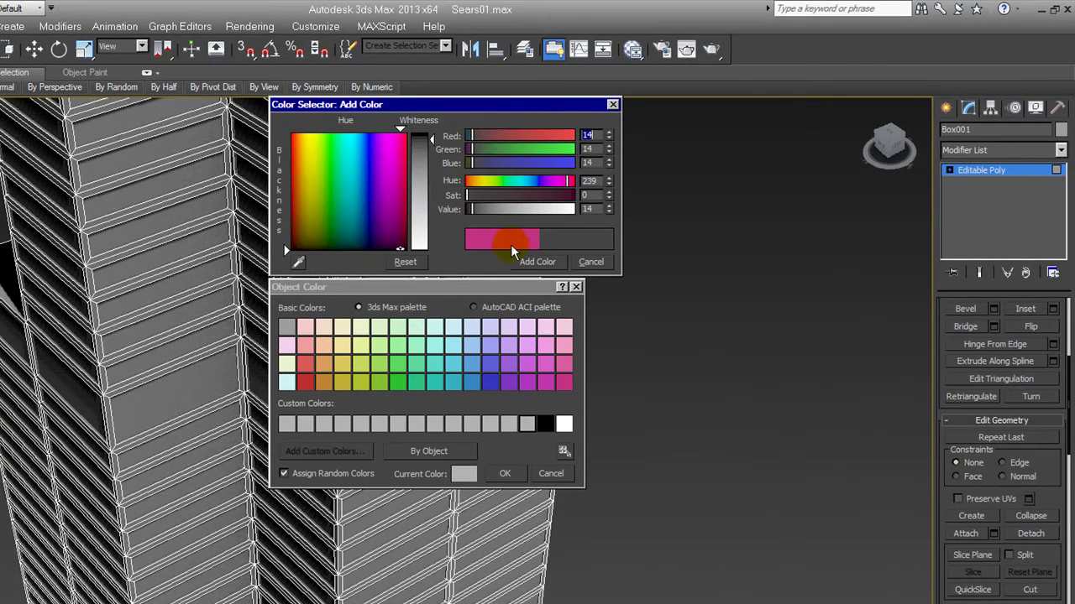
click(529, 263)
click(508, 474)
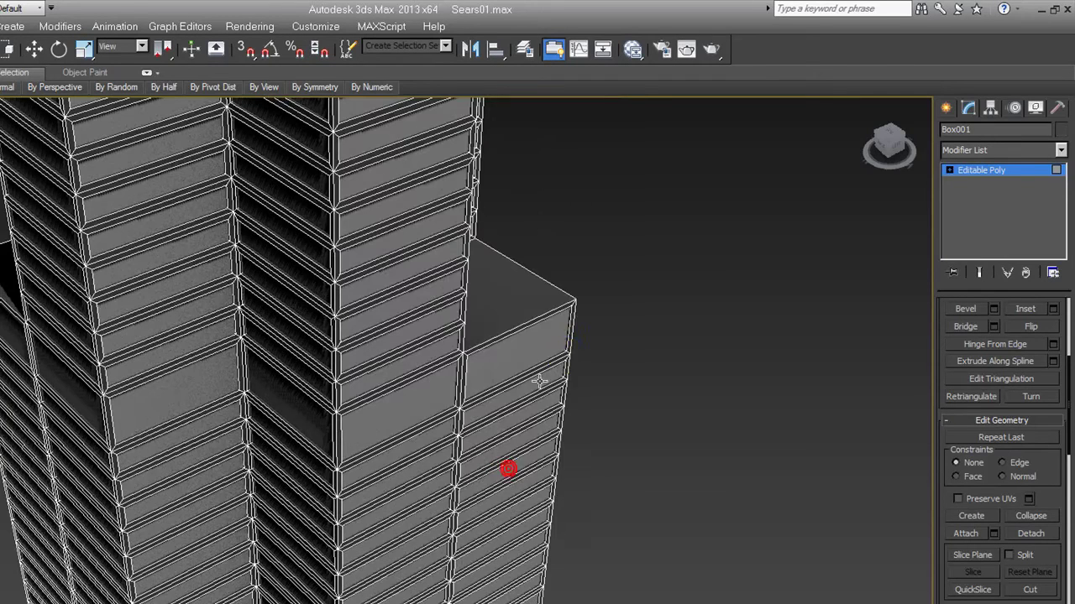
scroll(531, 390, up, 2)
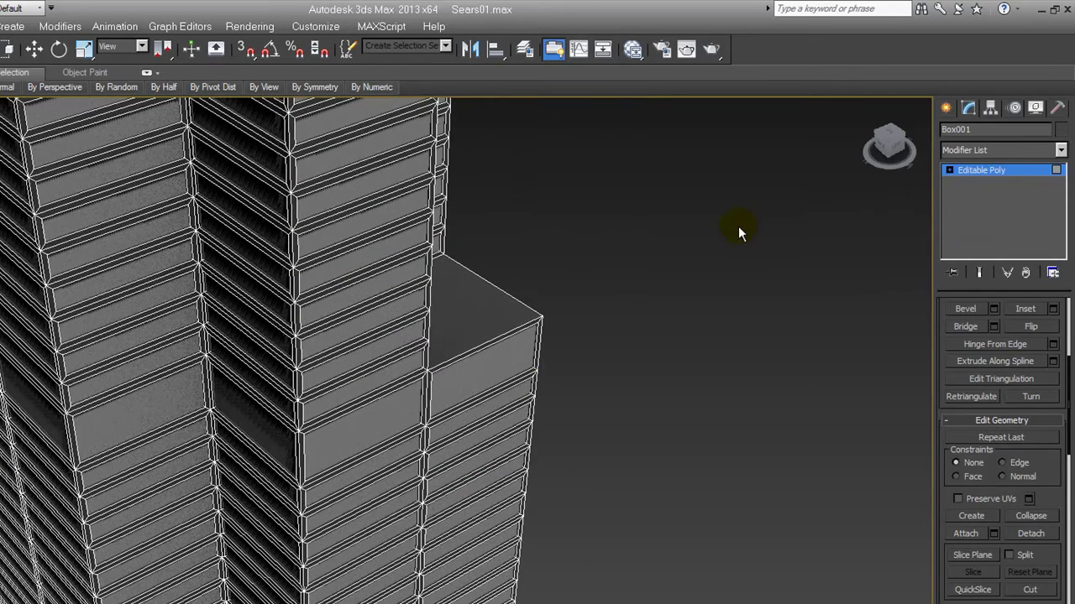
click(981, 173)
- Select the detached window panels object, Object001, and confirm its colour
click(766, 254)
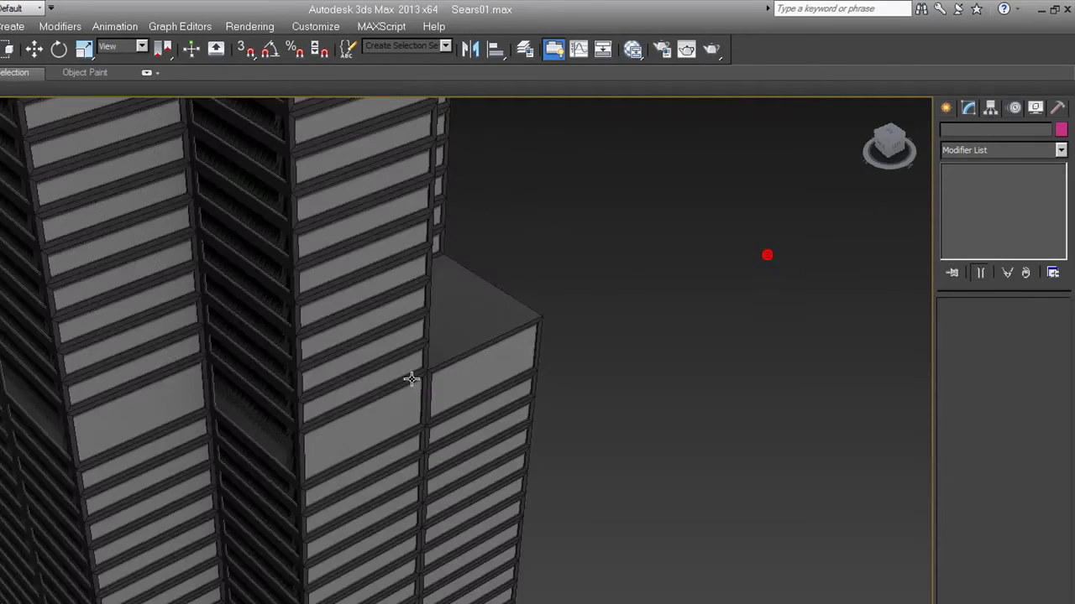
click(379, 426)
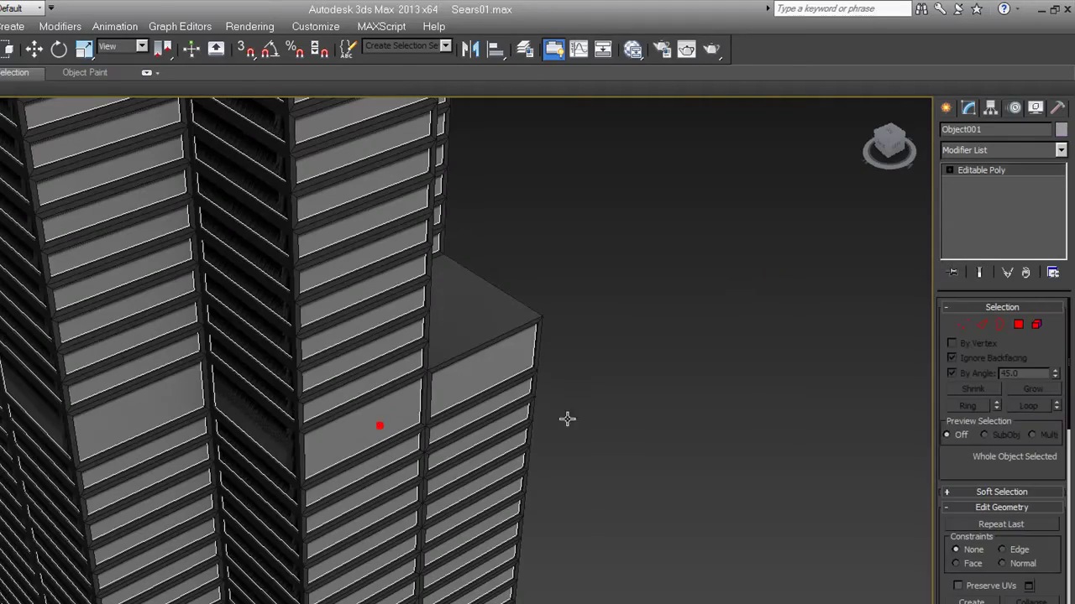
click(1060, 132)
click(505, 473)
scroll(456, 490, up, 2)
scroll(414, 409, up, 2)
scroll(377, 395, down, 3)
scroll(336, 378, down, 1)
scroll(352, 345, down, 1)
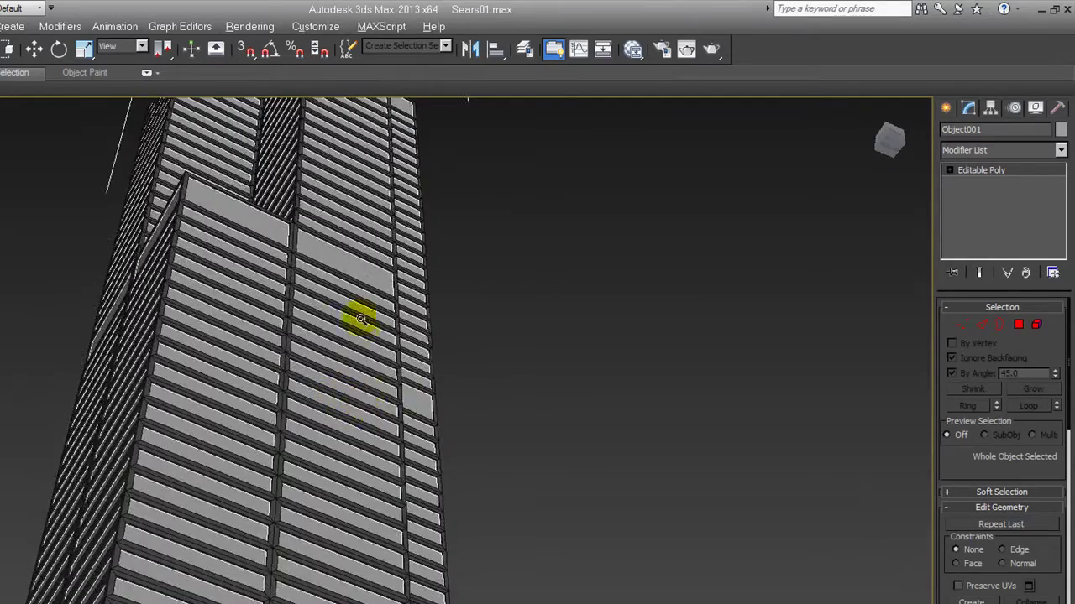
scroll(368, 400, down, 2)
- Enable Edge sub-object mode on Object001 and frame the tower from above
mouse_move(367, 400)
alt+middle_down()
mouse_move(378, 473)
mouse_move(415, 523)
mouse_move(487, 576)
mouse_move(447, 518)
alt+middle_up()
scroll(408, 372, up, 2)
scroll(450, 428, up, 1)
scroll(442, 352, up, 1)
scroll(588, 361, up, 2)
click(982, 326)
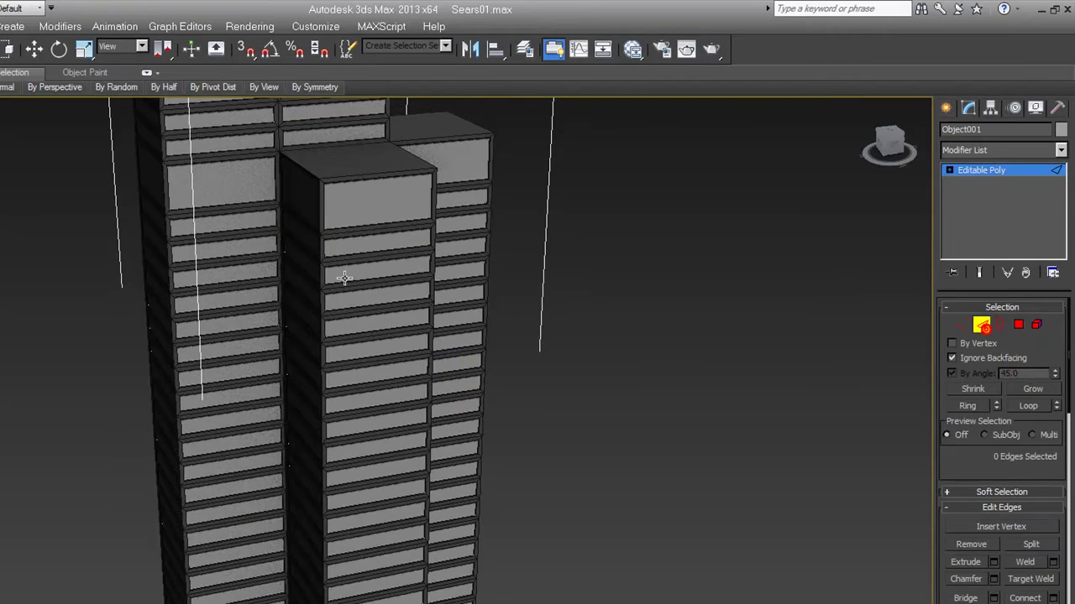
scroll(390, 353, down, 3)
scroll(395, 462, down, 2)
mouse_move(396, 509)
middle_down()
mouse_move(384, 353)
mouse_move(403, 450)
middle_up()
scroll(652, 307, up, 3)
scroll(652, 305, down, 2)
mouse_move(653, 305)
middle_down()
mouse_move(703, 524)
mouse_move(708, 175)
mouse_move(707, 429)
middle_up()
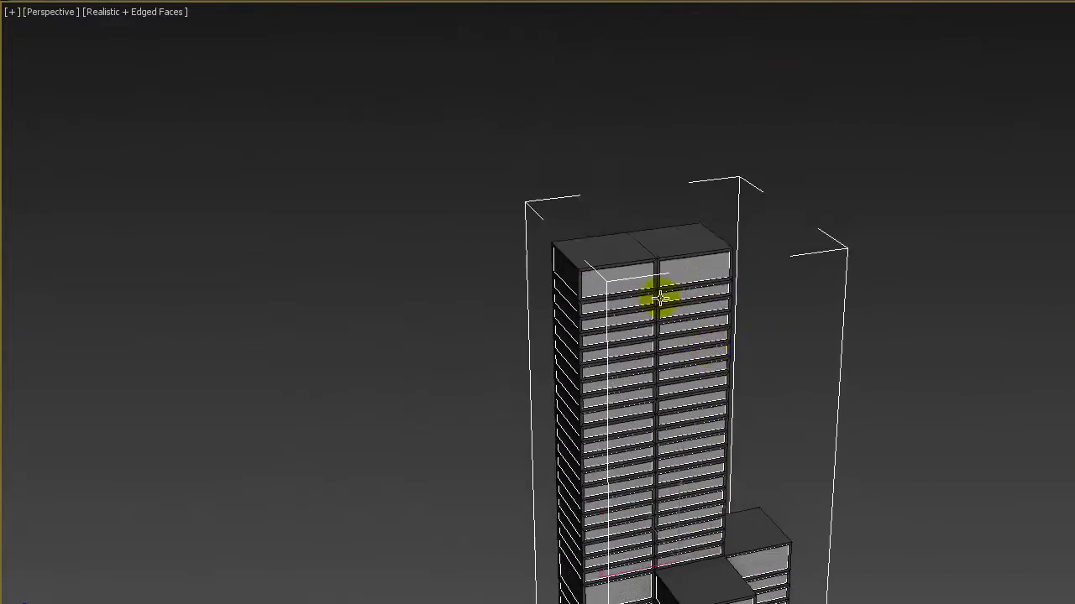
scroll(645, 288, up, 5)
scroll(645, 283, down, 3)
alt+middle_drag(645, 283, 701, 337)
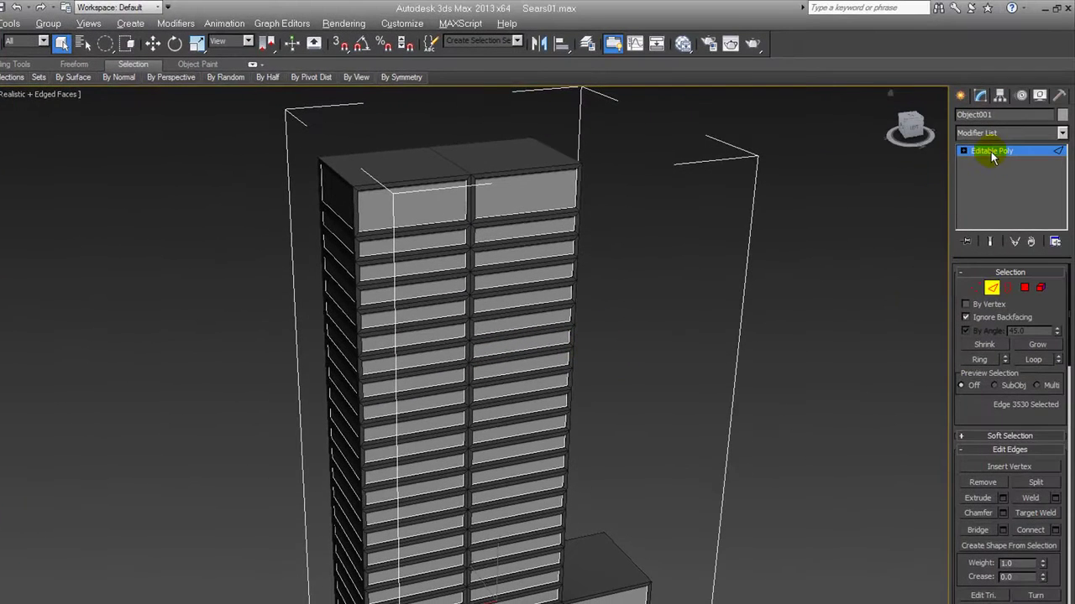
- Set up a wireframe Top view with Edge mode active on Object001
click(983, 154)
key(t)
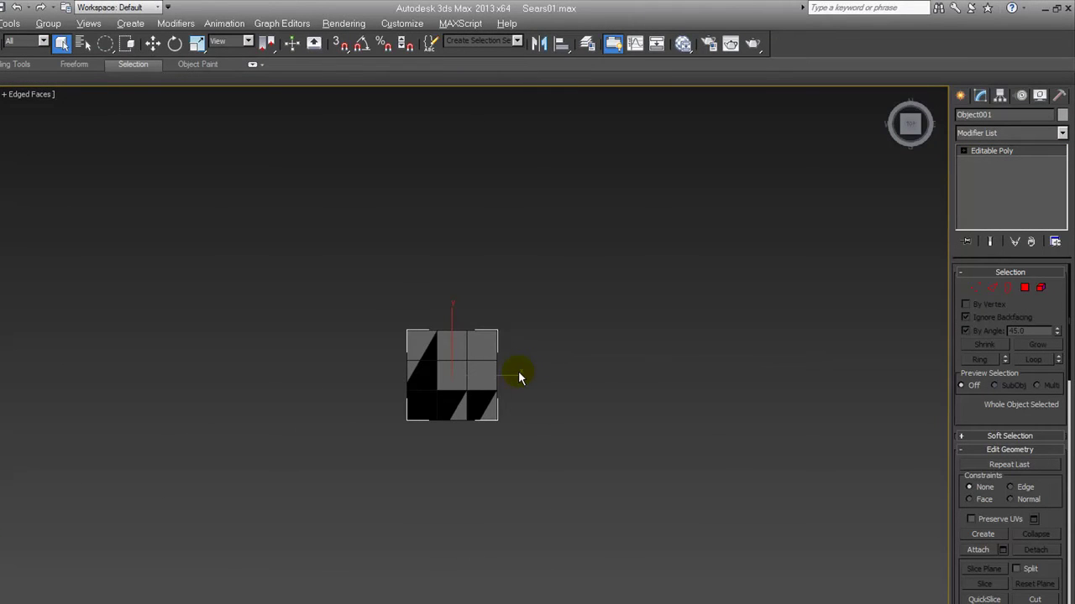
key(F3)
scroll(519, 378, up, 5)
scroll(512, 319, down, 2)
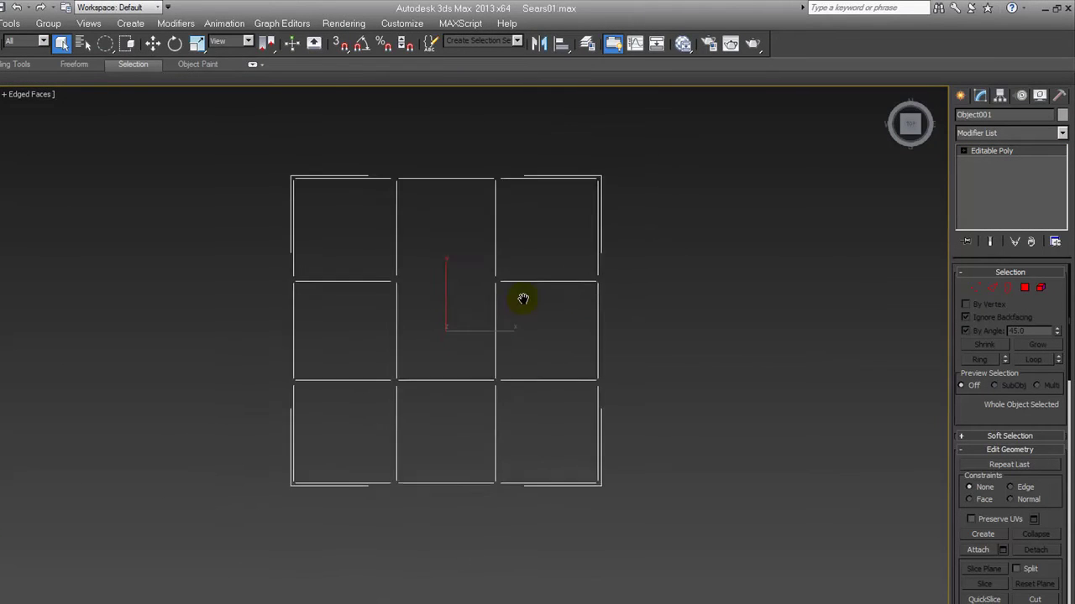
click(992, 288)
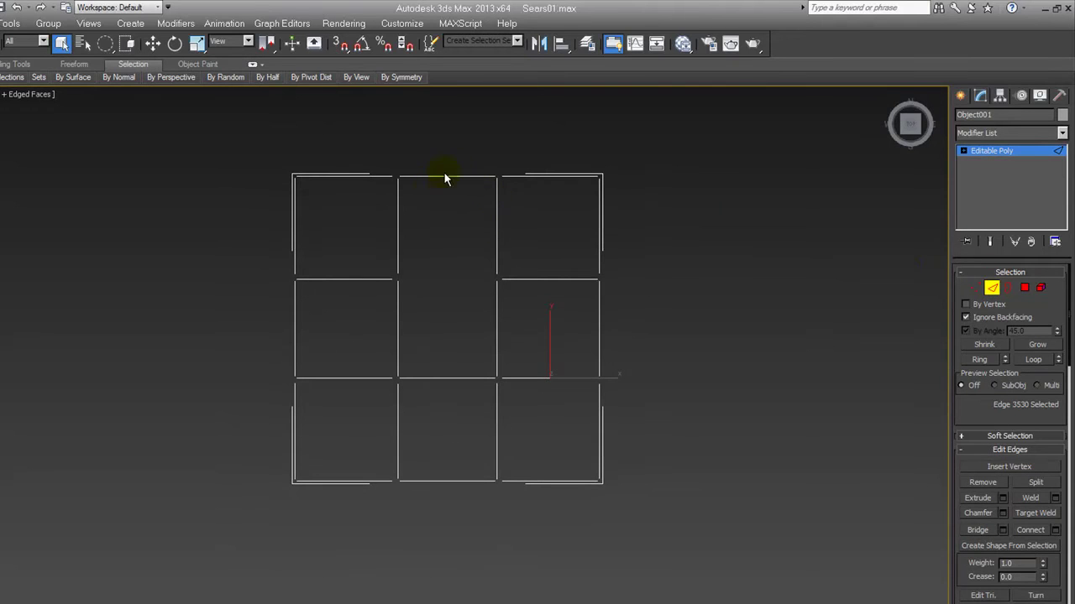
click(460, 155)
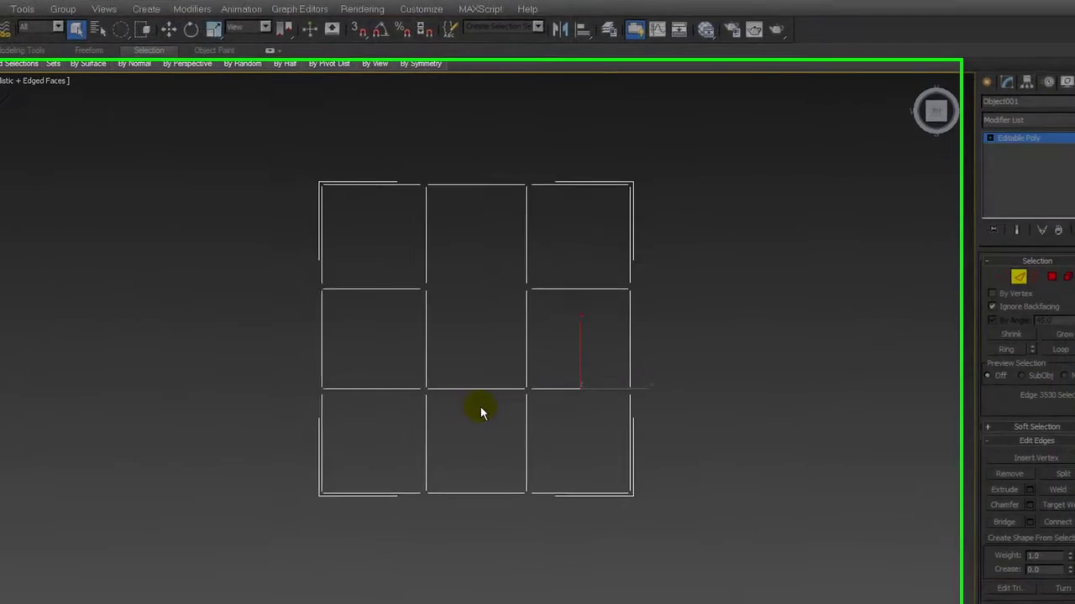
- Window-select the grid's horizontal and vertical panel edge rows, then return to Perspective
drag(581, 95, 561, 502)
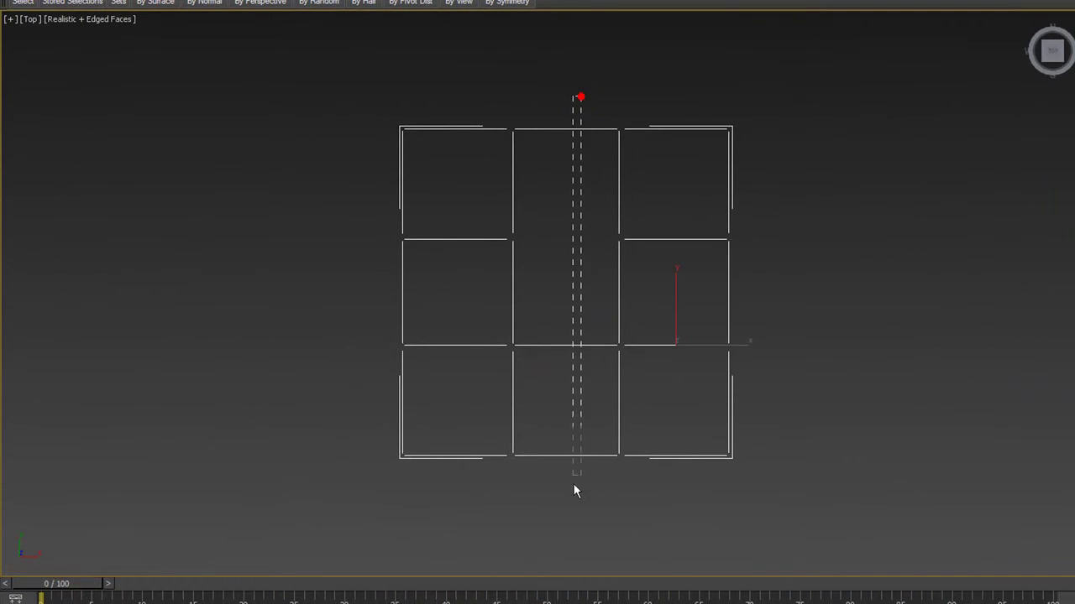
ctrl+drag(204, 403, 203, 400)
ctrl+drag(296, 299, 296, 299)
ctrl+drag(762, 175, 333, 179)
ctrl+drag(458, 475, 460, 470)
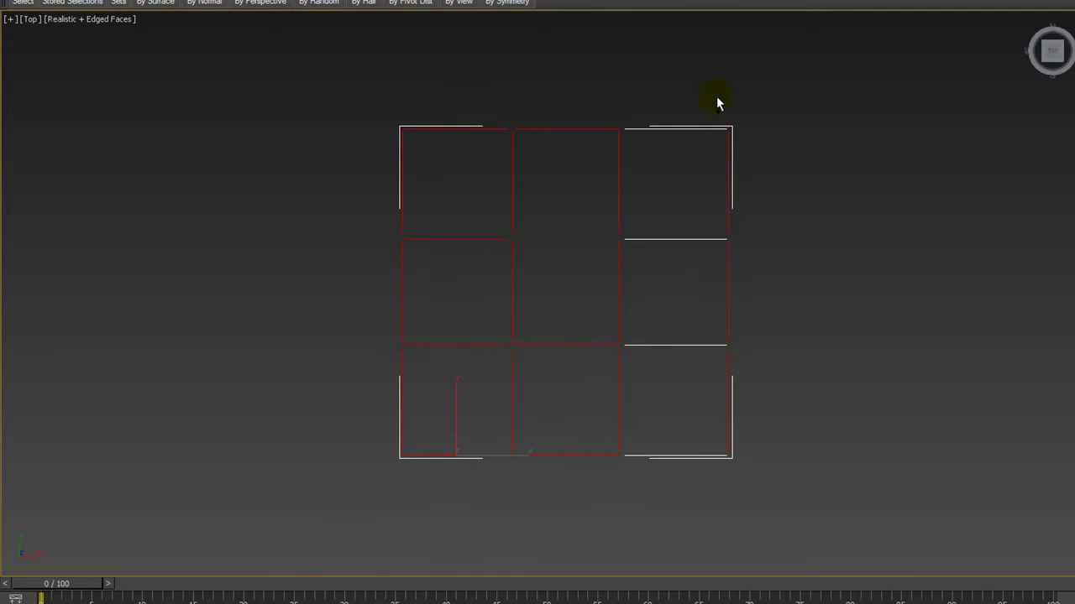
ctrl+drag(680, 501, 639, 534)
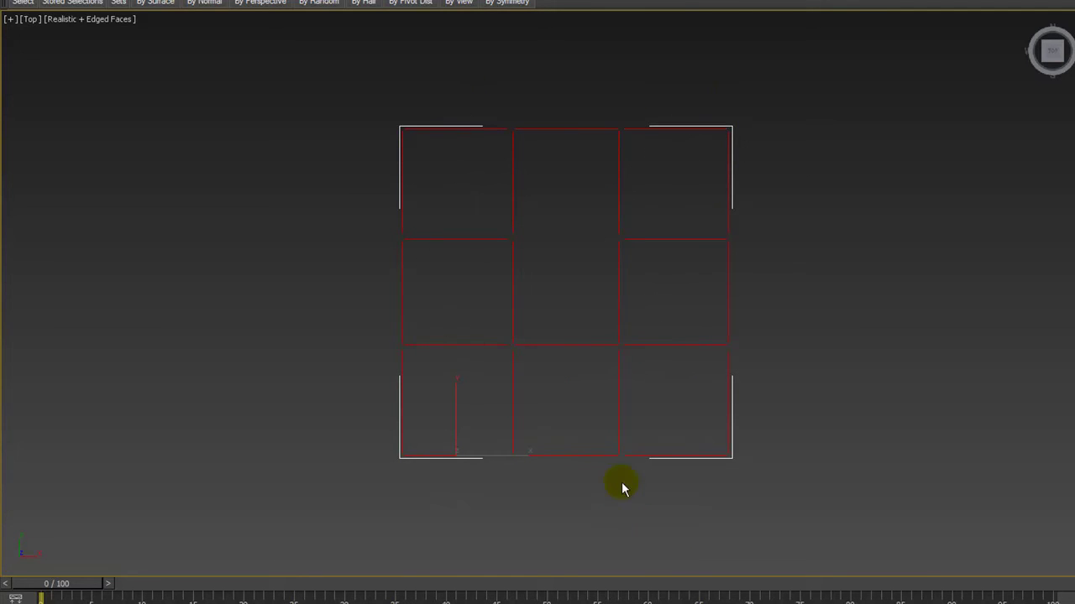
key(p)
mouse_move(726, 539)
alt+middle_down()
mouse_move(769, 525)
mouse_move(768, 467)
mouse_move(739, 434)
alt+middle_up()
scroll(769, 525, down, 5)
key(F3)
key(F3)
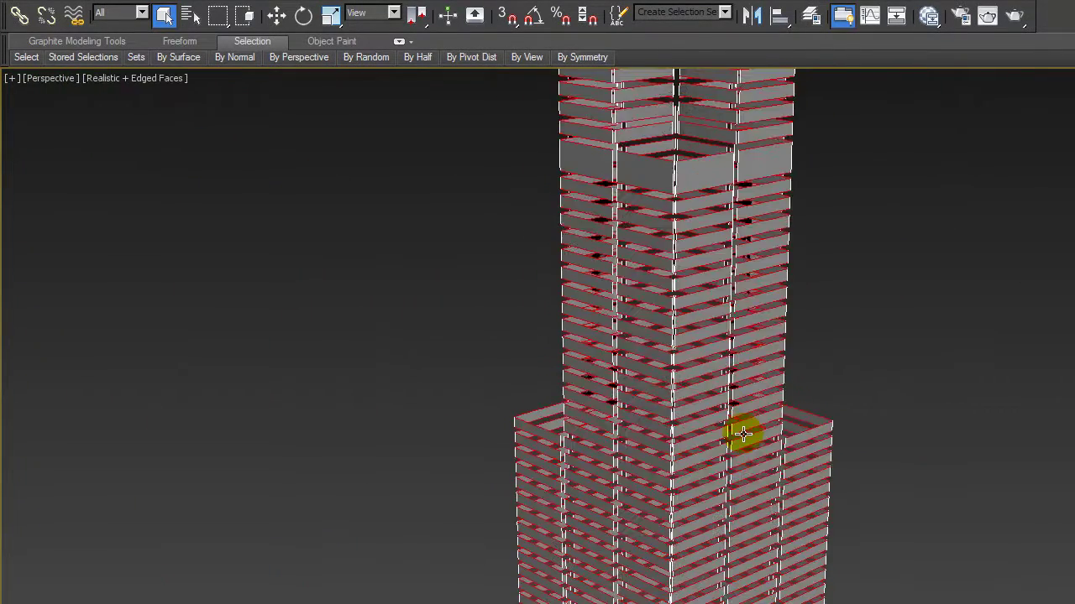
- Connect the selected panel edges with 5 segments, giving 6000 edges
scroll(741, 434, up, 3)
scroll(745, 421, down, 2)
right_click(755, 382)
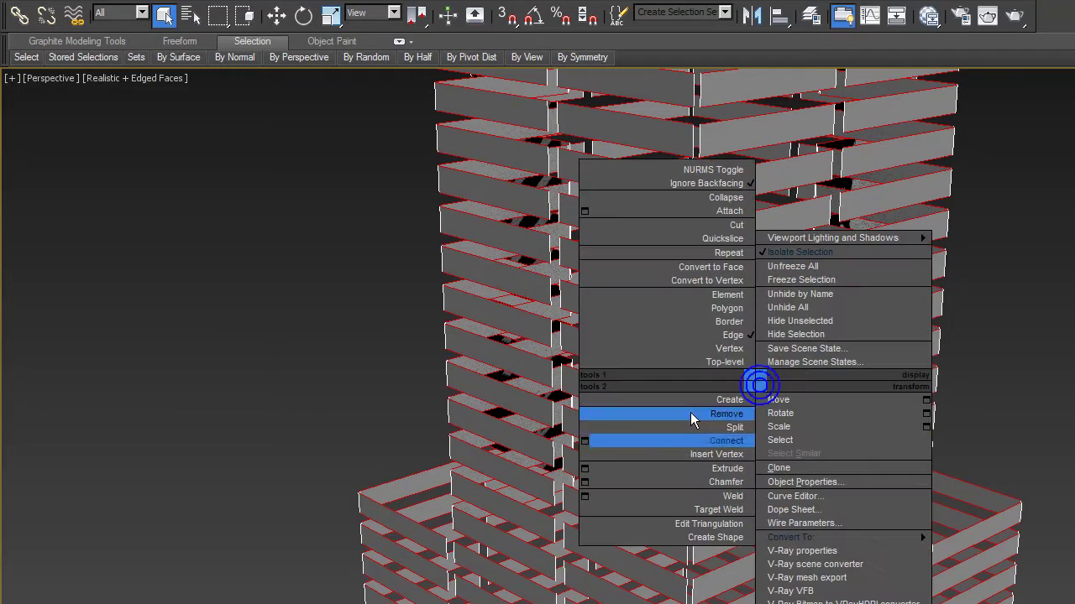
click(585, 441)
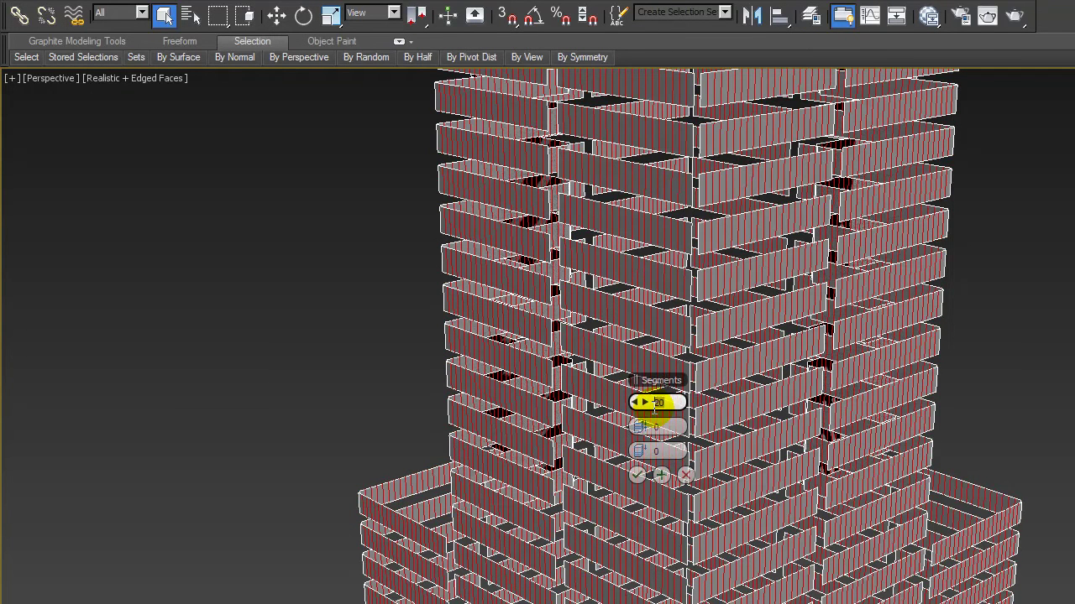
drag(664, 410, 664, 437)
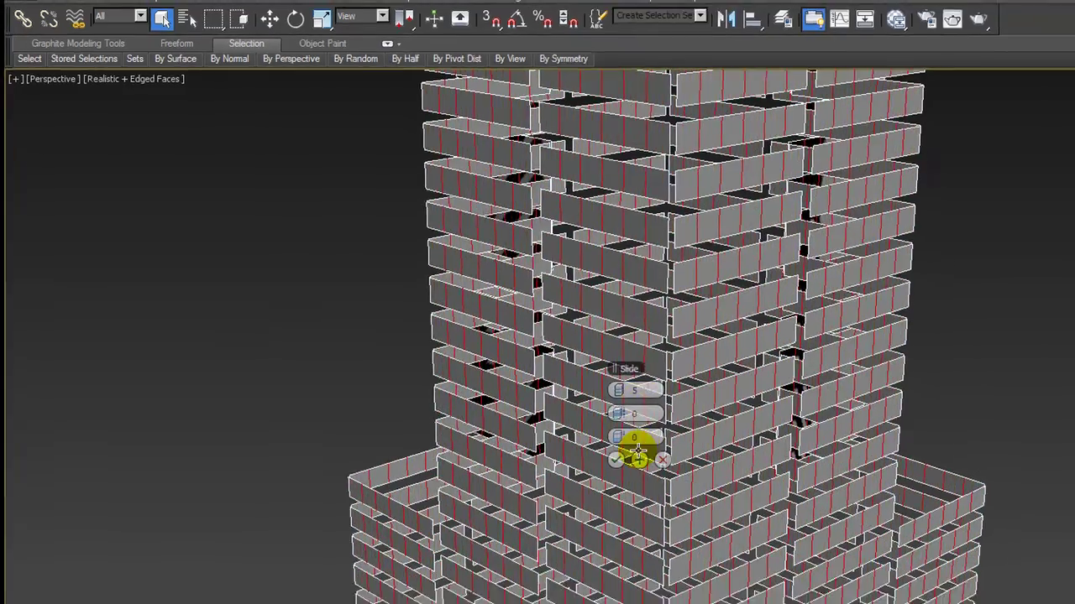
click(638, 475)
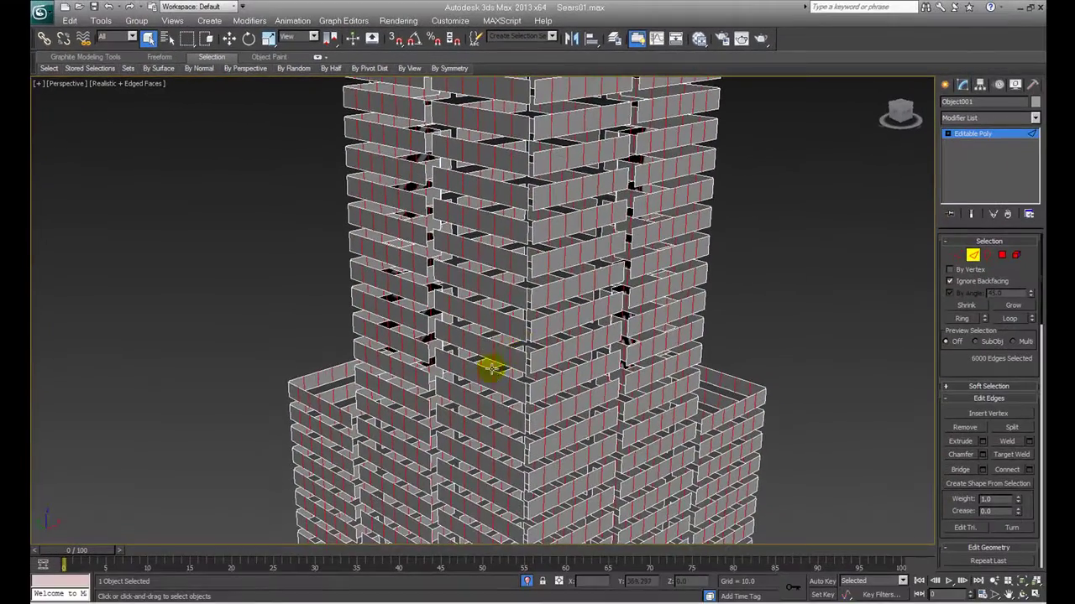
scroll(529, 374, down, 3)
scroll(527, 377, down, 3)
middle_drag(528, 377, 523, 257)
scroll(743, 283, up, 3)
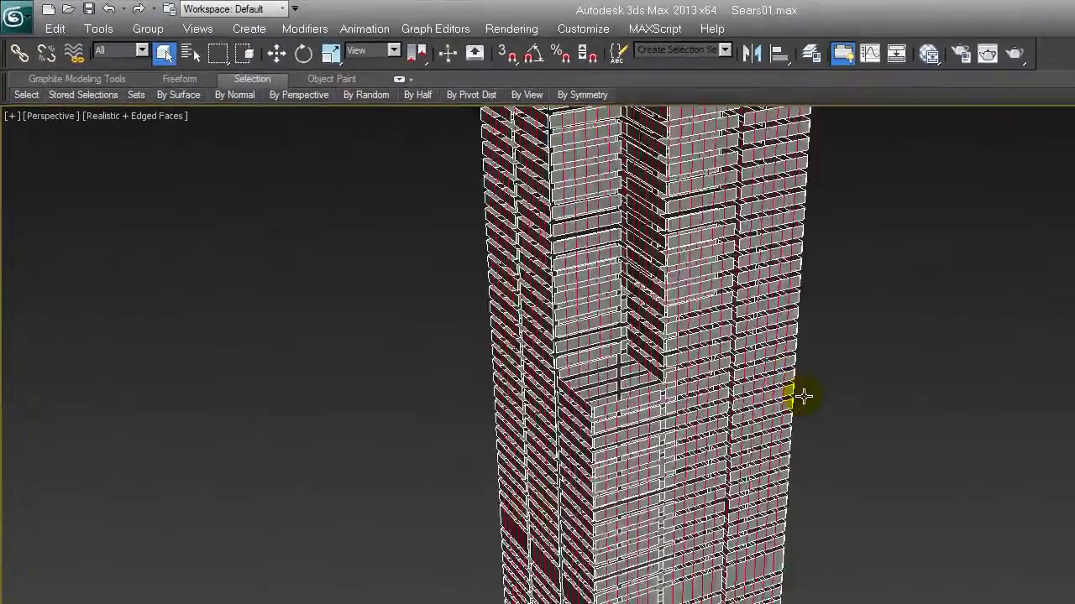
scroll(823, 394, up, 2)
scroll(780, 398, up, 5)
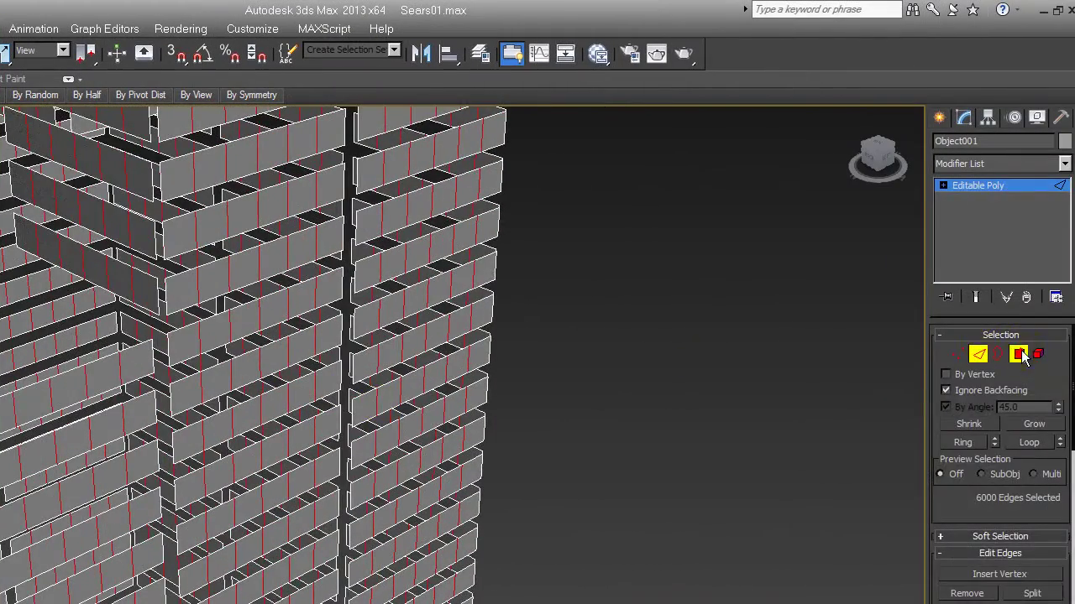
- Inset all 7200 window-panel polygons by about 0.245 at Polygon level
ctrl+click(1018, 354)
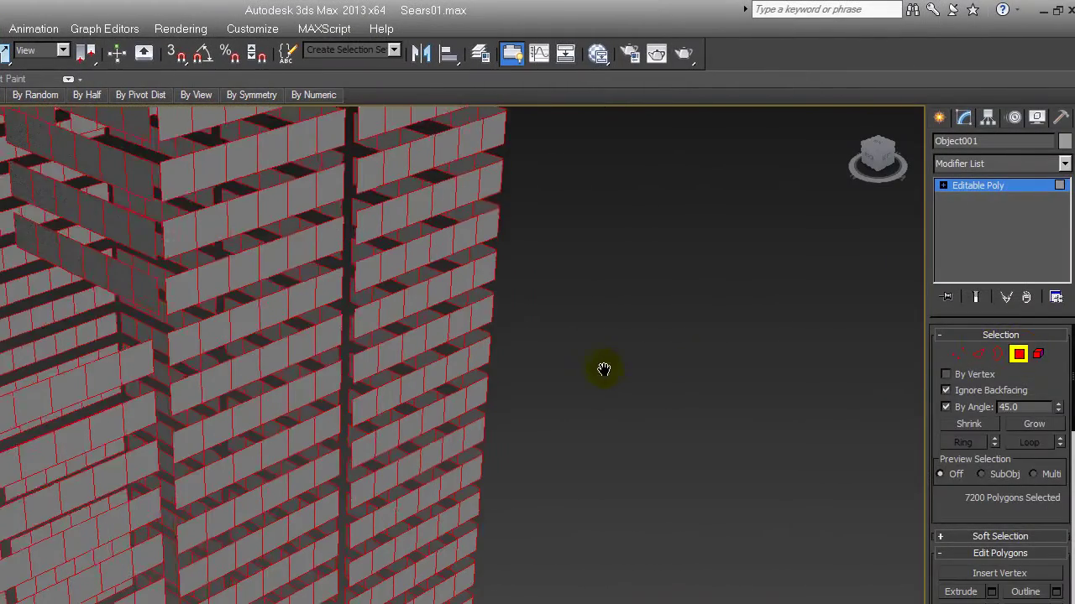
right_click(610, 364)
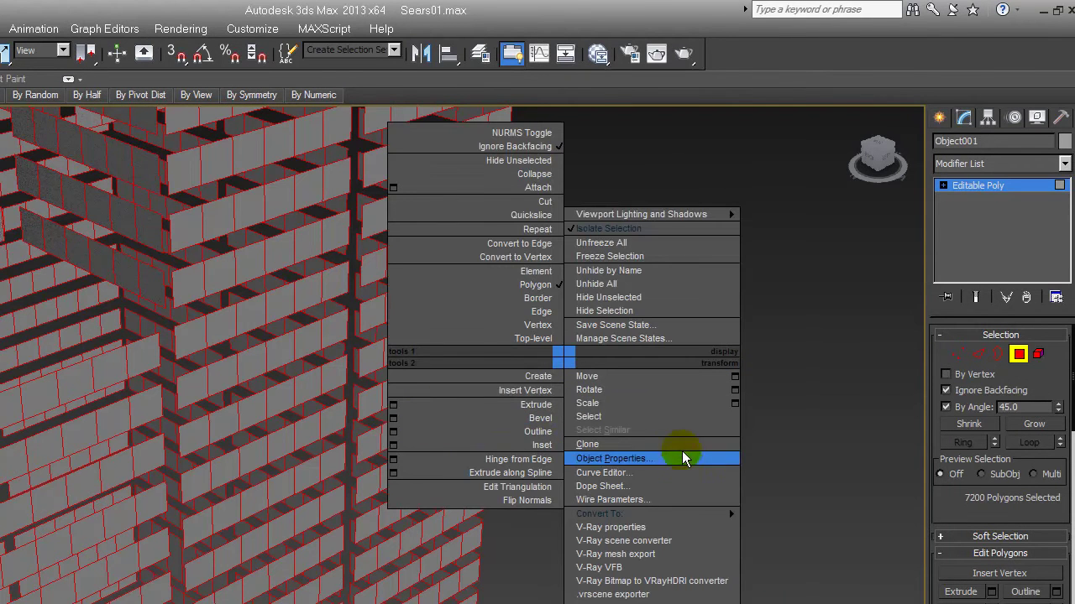
click(393, 445)
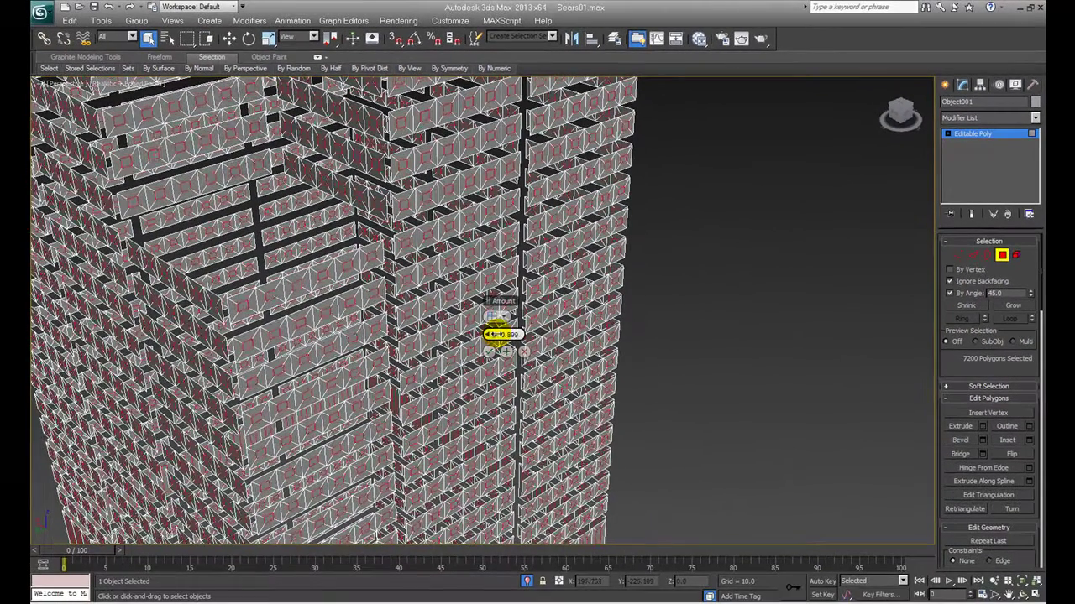
drag(491, 334, 491, 333)
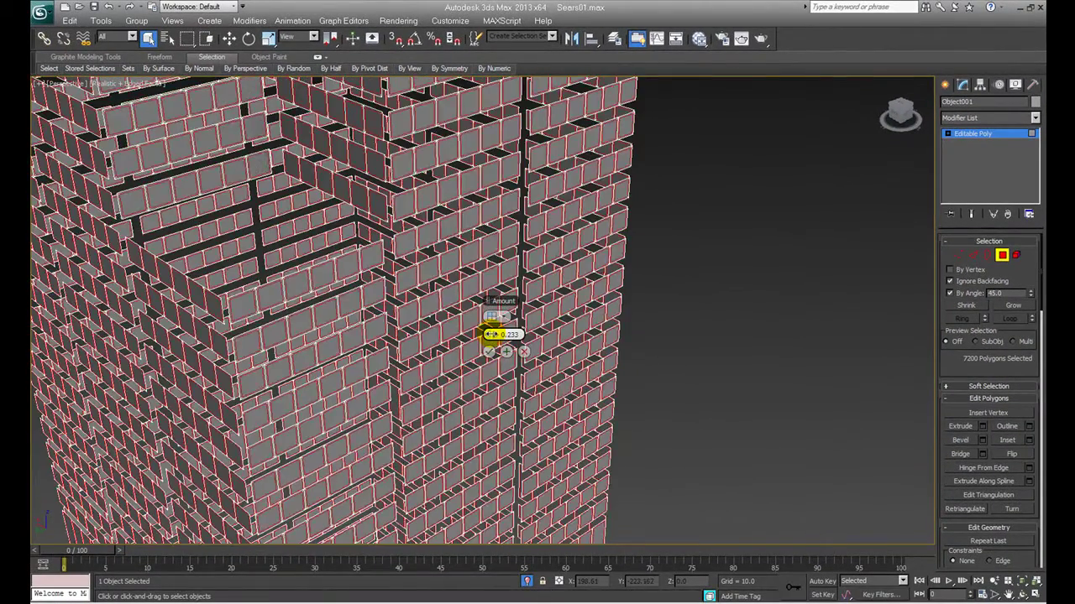
scroll(431, 319, up, 1)
scroll(361, 324, up, 1)
scroll(283, 327, up, 1)
scroll(299, 315, up, 2)
click(489, 352)
- Extrude the 7200 inset panes inward with a Height of -0.15
right_click(529, 300)
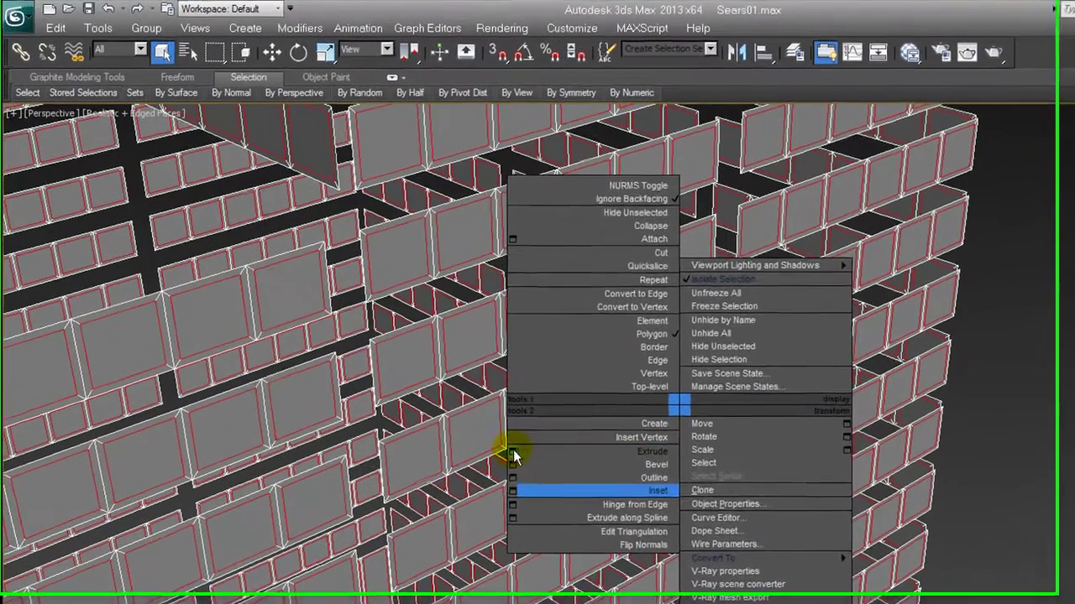
click(430, 338)
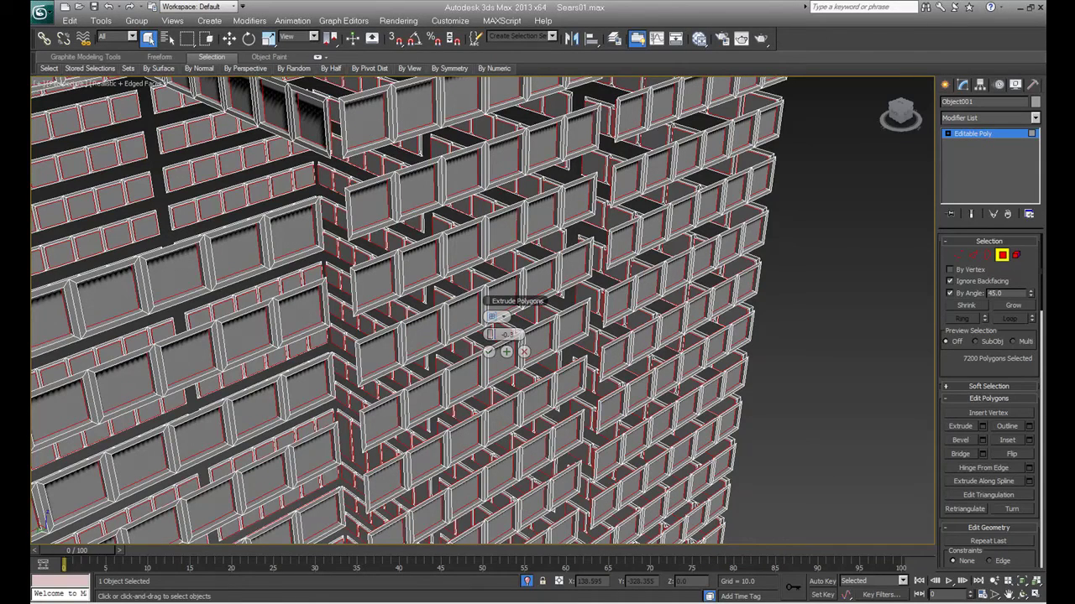
alt+middle_drag(860, 275, 557, 311)
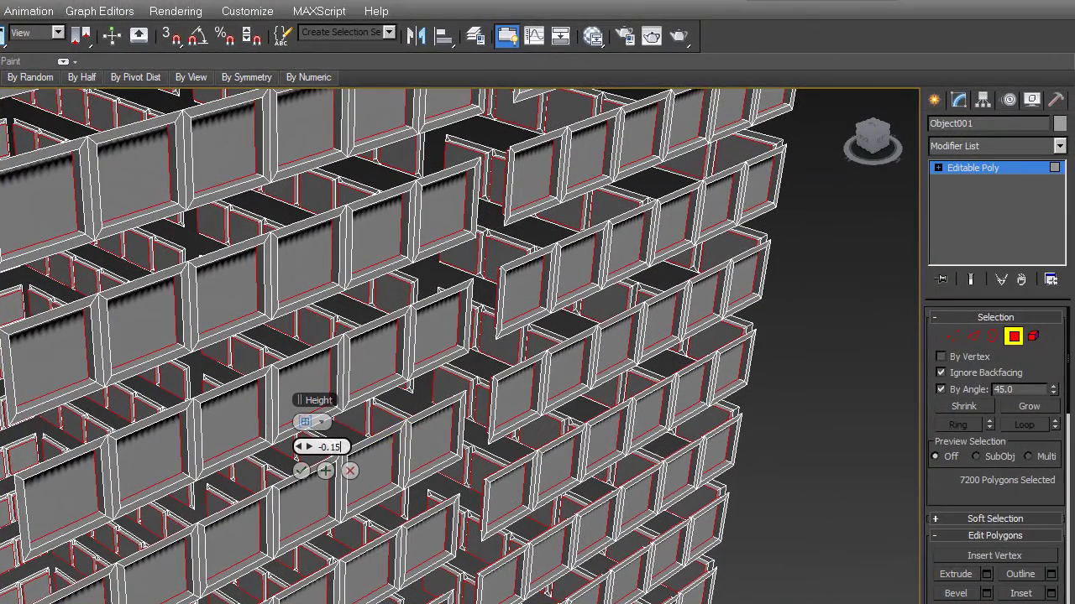
drag(301, 447, 303, 443)
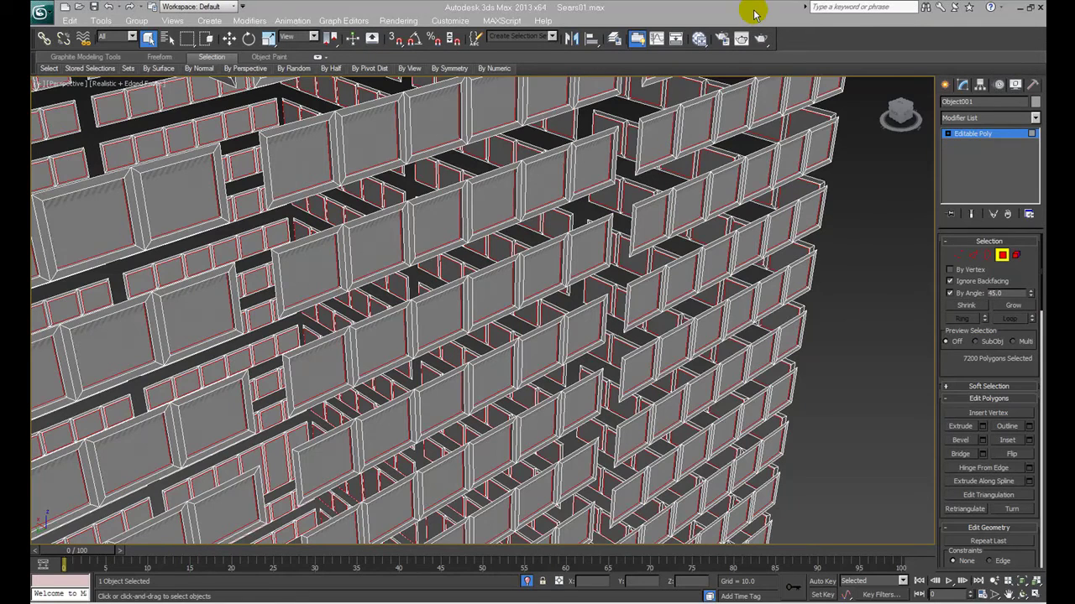
- Detach the selected recessed window panels as a separate object named Object002
key(F2)
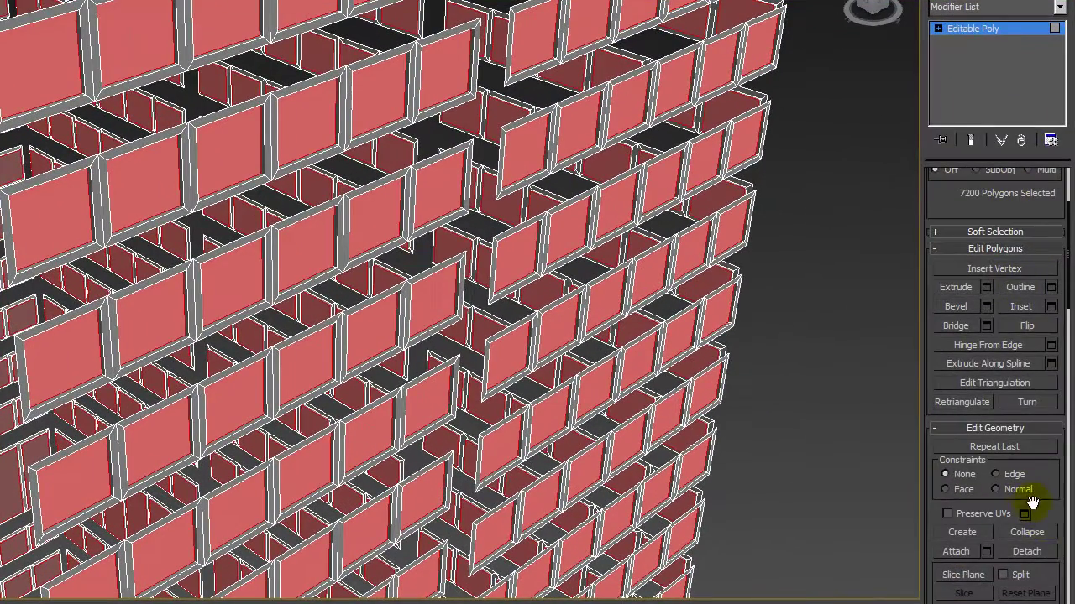
click(1029, 549)
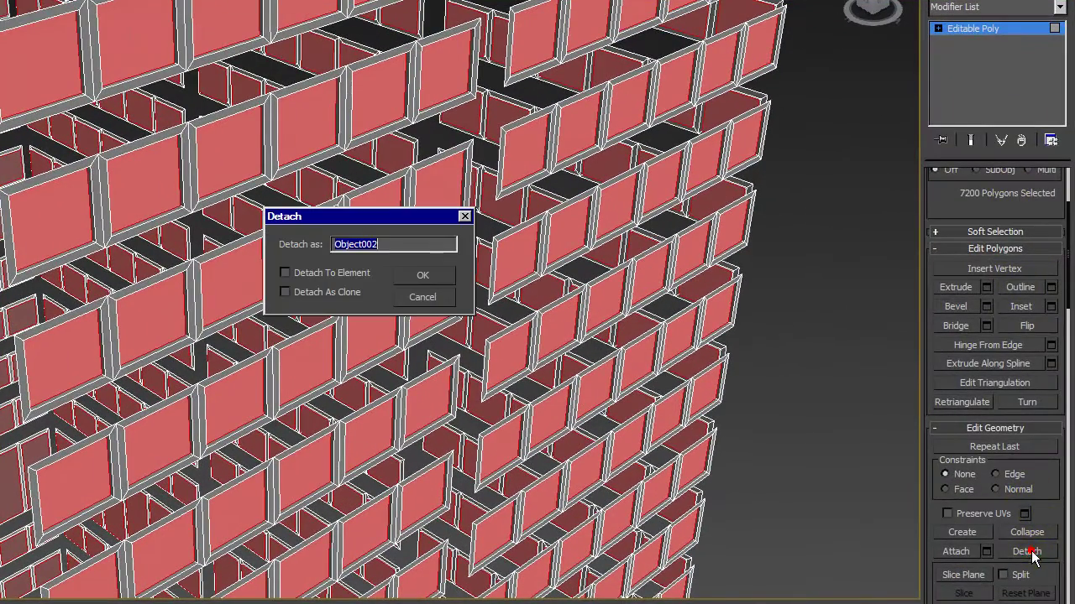
click(418, 277)
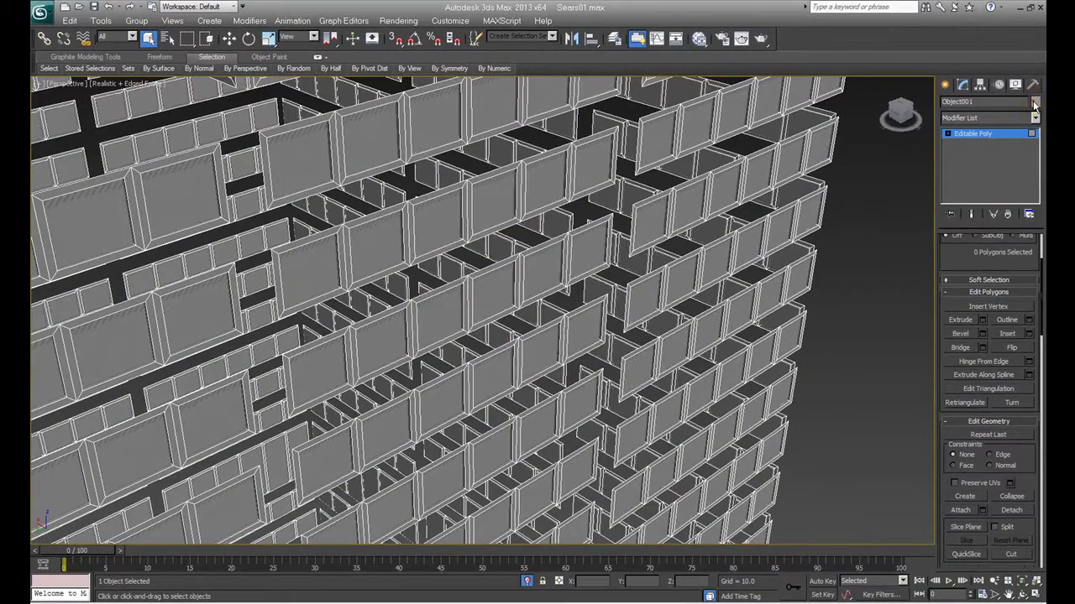
- Change the remaining tower frame's object colour to black
click(1034, 103)
click(586, 275)
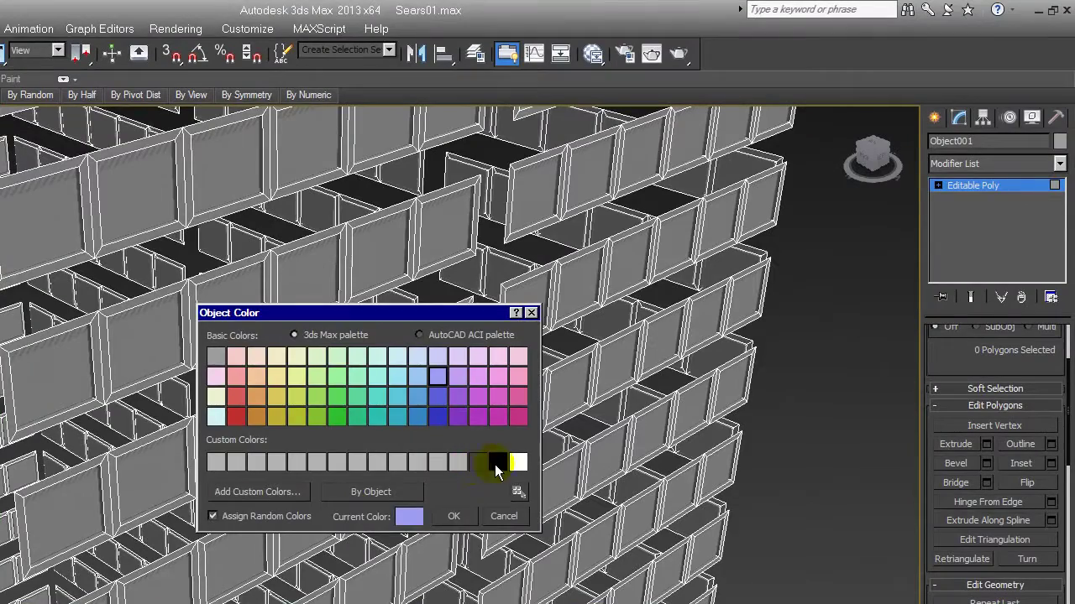
click(494, 466)
click(459, 518)
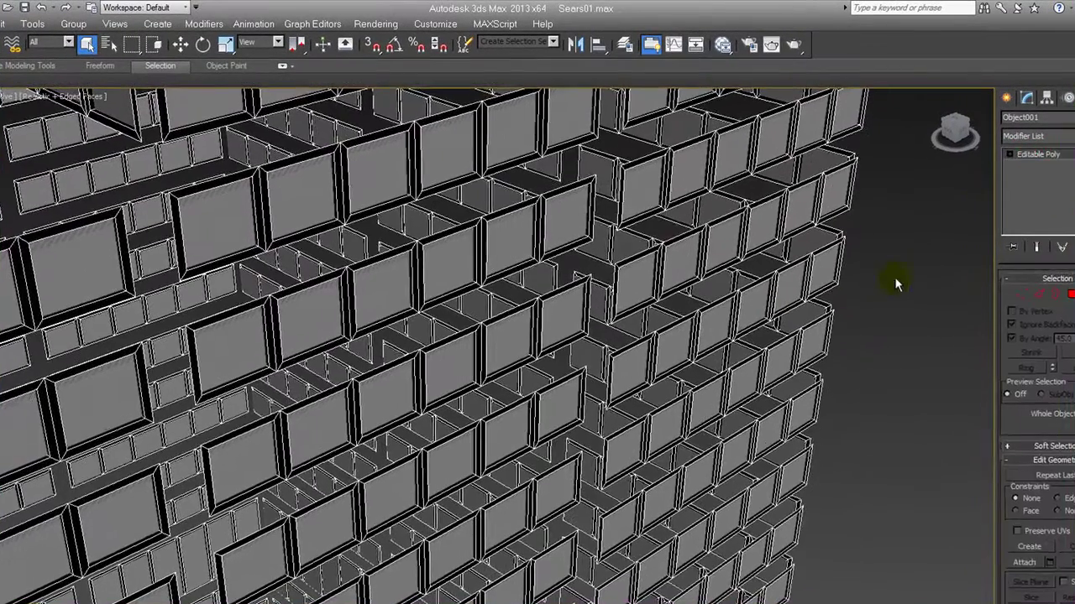
click(840, 243)
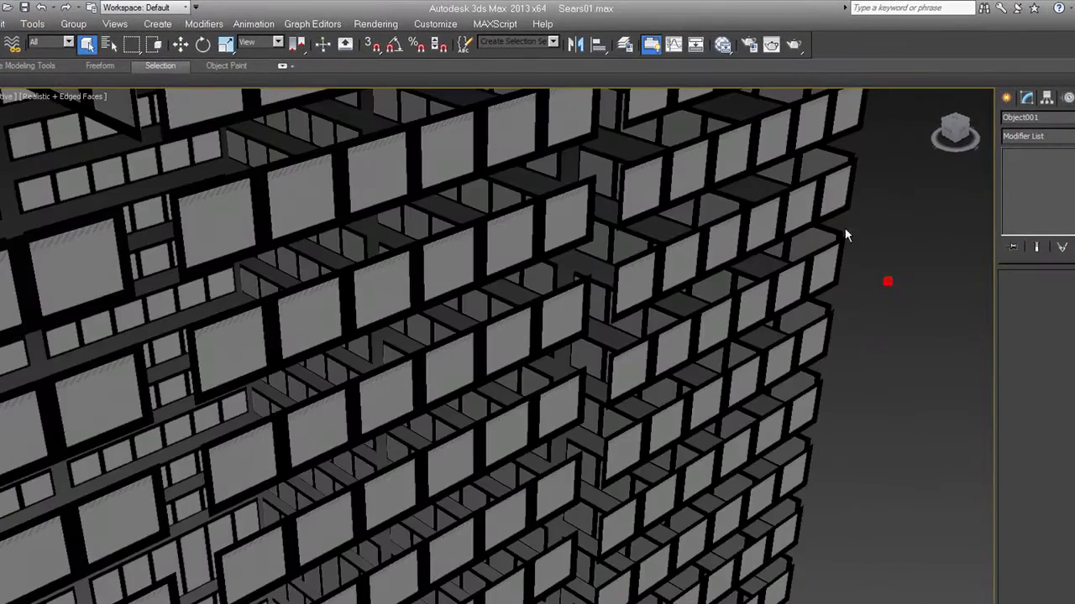
click(802, 207)
scroll(811, 328, down, 3)
scroll(792, 344, down, 3)
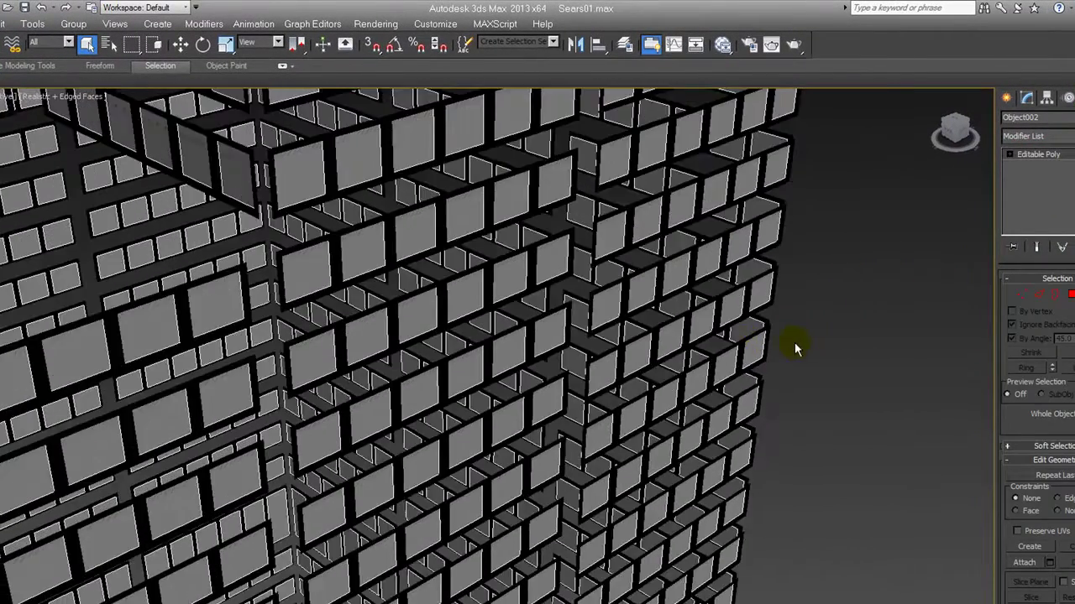
scroll(791, 343, down, 3)
scroll(672, 403, down, 2)
scroll(676, 401, down, 2)
scroll(614, 368, down, 2)
scroll(622, 386, down, 1)
scroll(623, 386, up, 4)
click(832, 357)
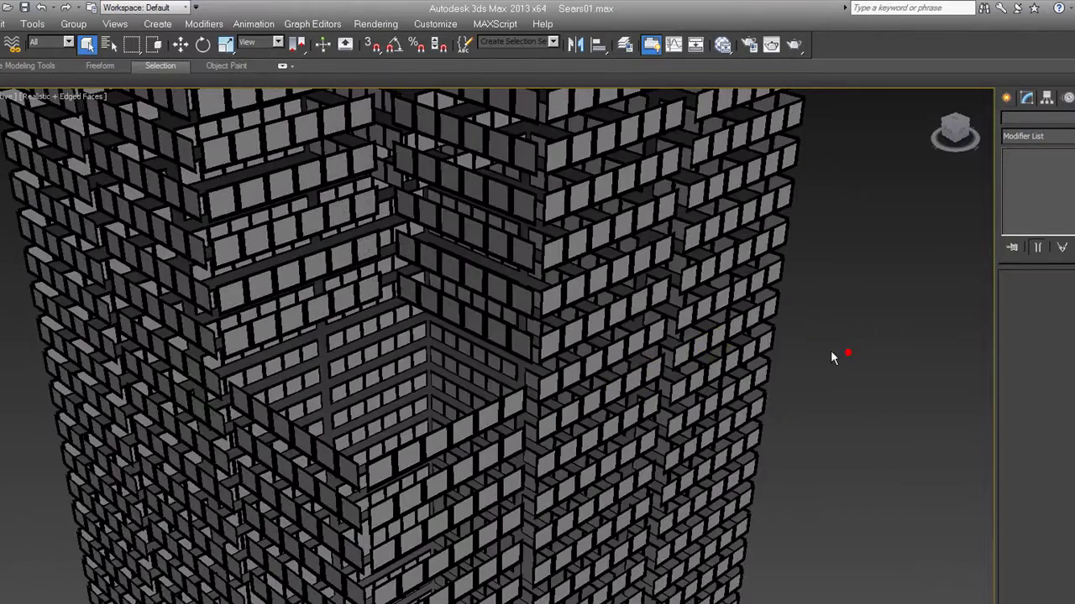
click(712, 343)
mouse_move(712, 342)
alt+middle_down()
mouse_move(755, 364)
mouse_move(816, 283)
mouse_move(815, 311)
mouse_move(703, 391)
mouse_move(686, 372)
alt+middle_up()
right_click(686, 369)
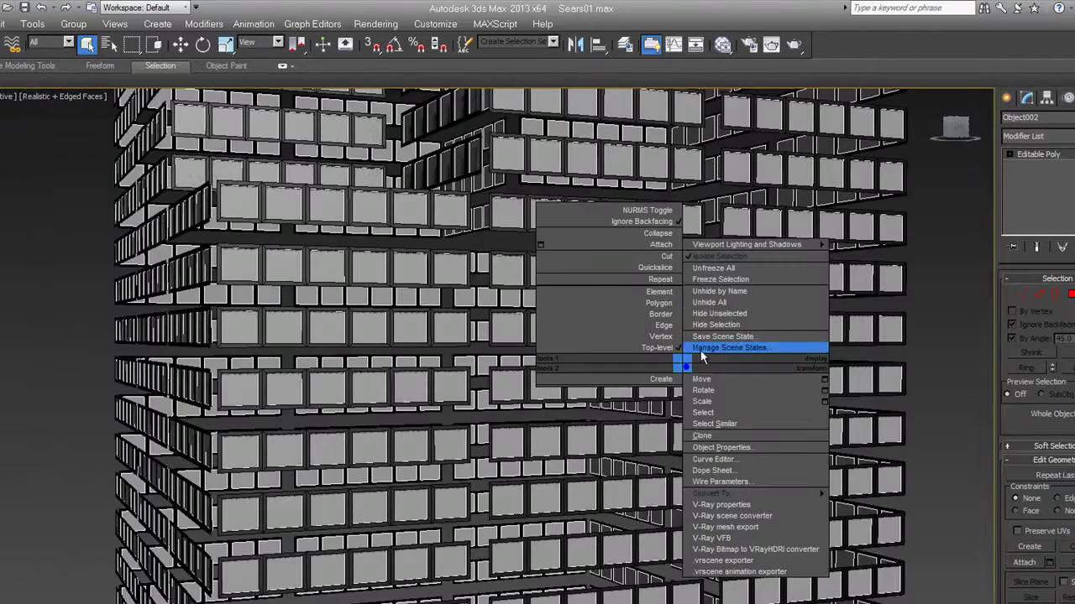
click(714, 255)
scroll(624, 342, down, 2)
scroll(665, 387, down, 2)
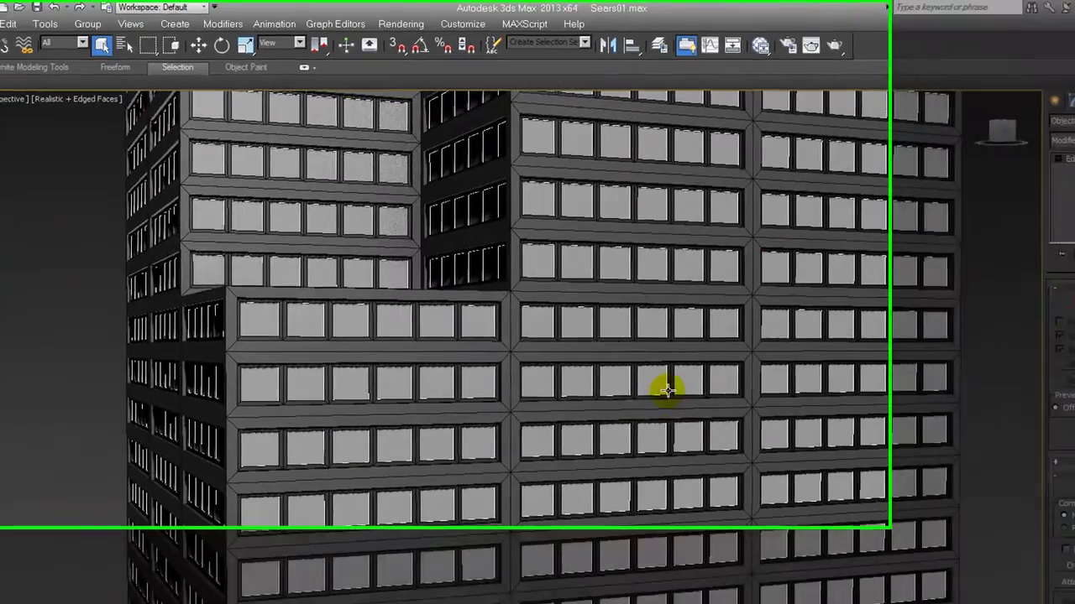
scroll(811, 449, down, 5)
mouse_move(774, 411)
alt+middle_down()
mouse_move(770, 369)
mouse_move(592, 406)
mouse_move(700, 579)
mouse_move(731, 422)
mouse_move(792, 517)
mouse_move(839, 439)
mouse_move(825, 338)
mouse_move(798, 341)
mouse_move(771, 307)
mouse_move(808, 389)
mouse_move(777, 232)
mouse_move(660, 468)
mouse_move(672, 273)
mouse_move(691, 576)
mouse_move(711, 331)
mouse_move(775, 367)
mouse_move(853, 389)
mouse_move(820, 384)
alt+middle_up()
scroll(755, 385, up, 3)
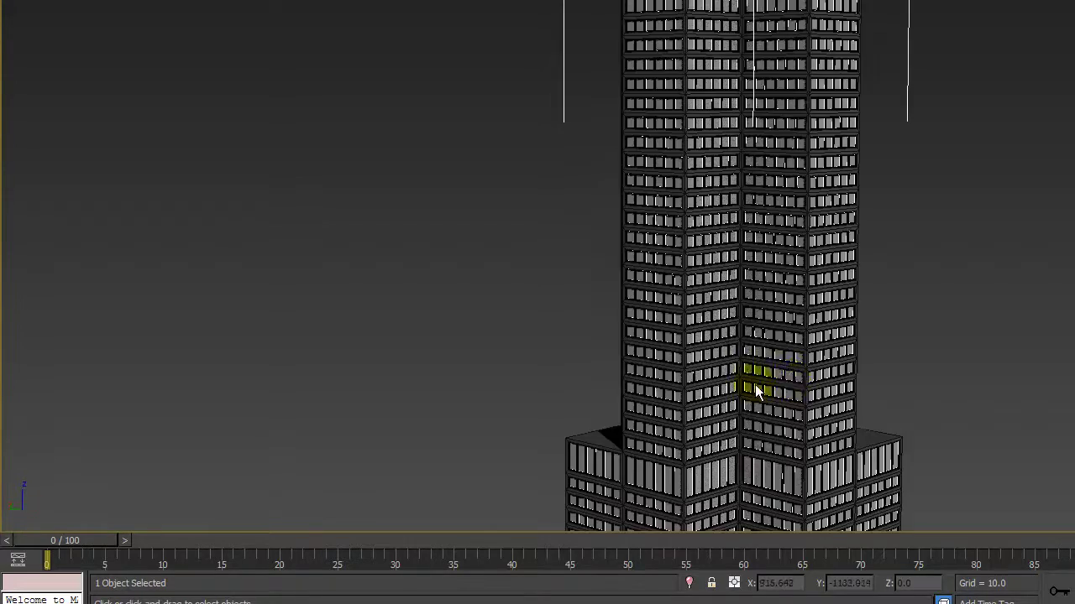
scroll(688, 173, up, 2)
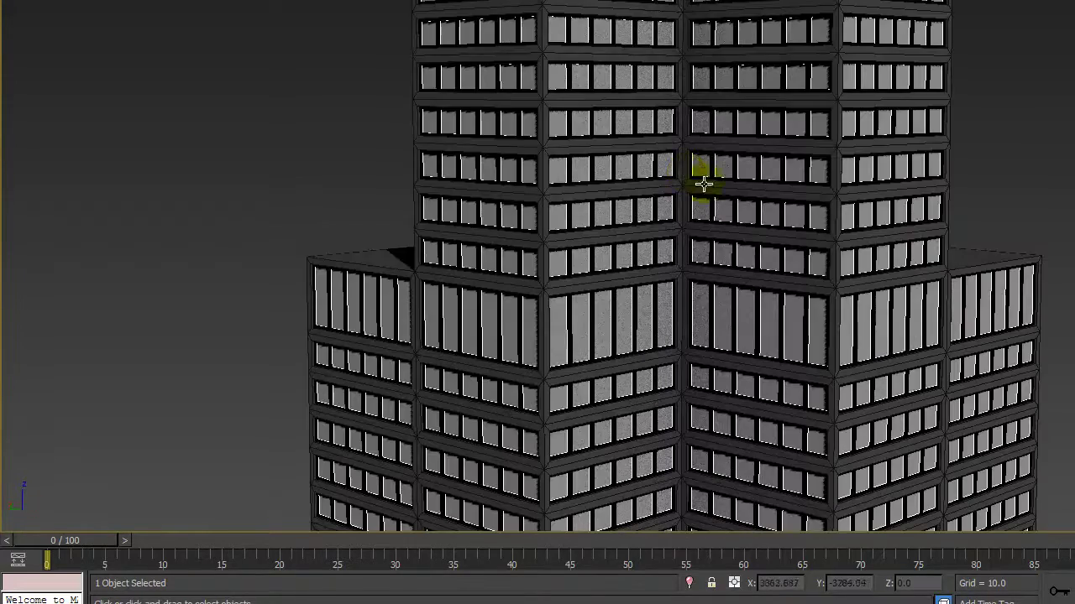